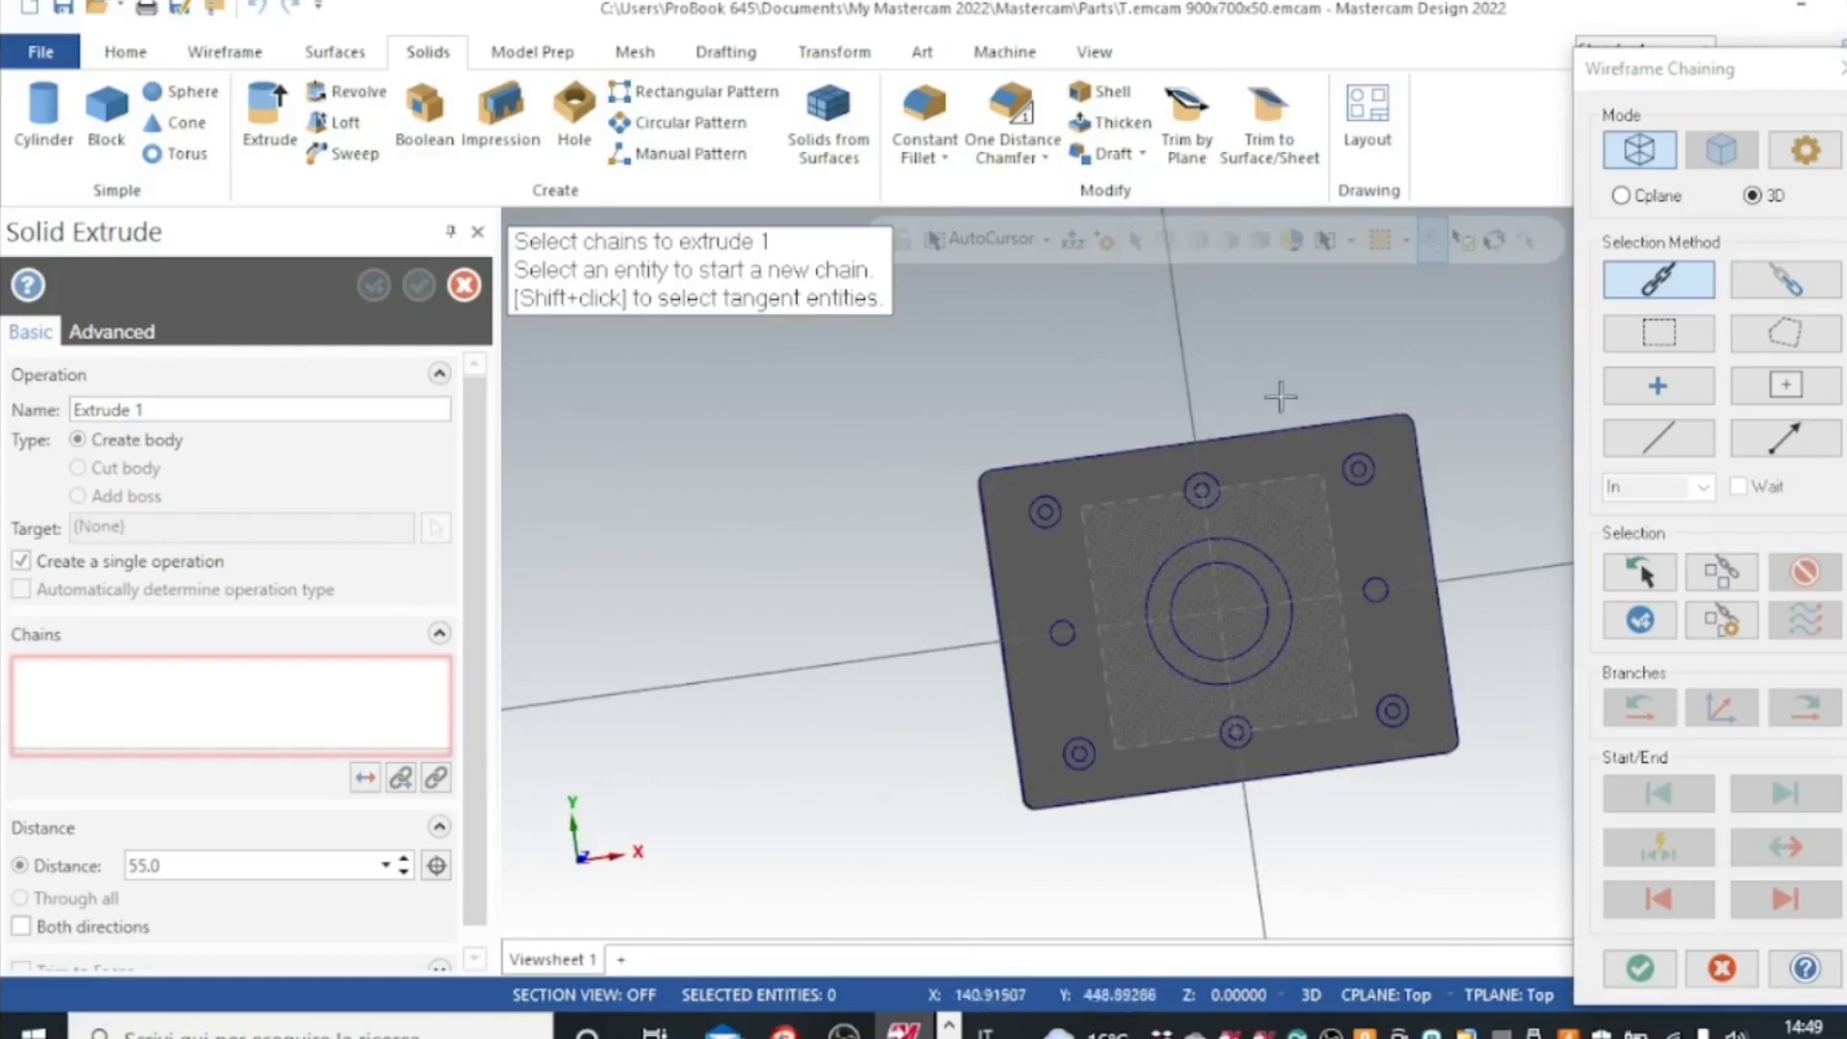
- Cut the central inner circle through the plate with a 55 mm extrude, chain direction reversed, and apply it
click(1199, 577)
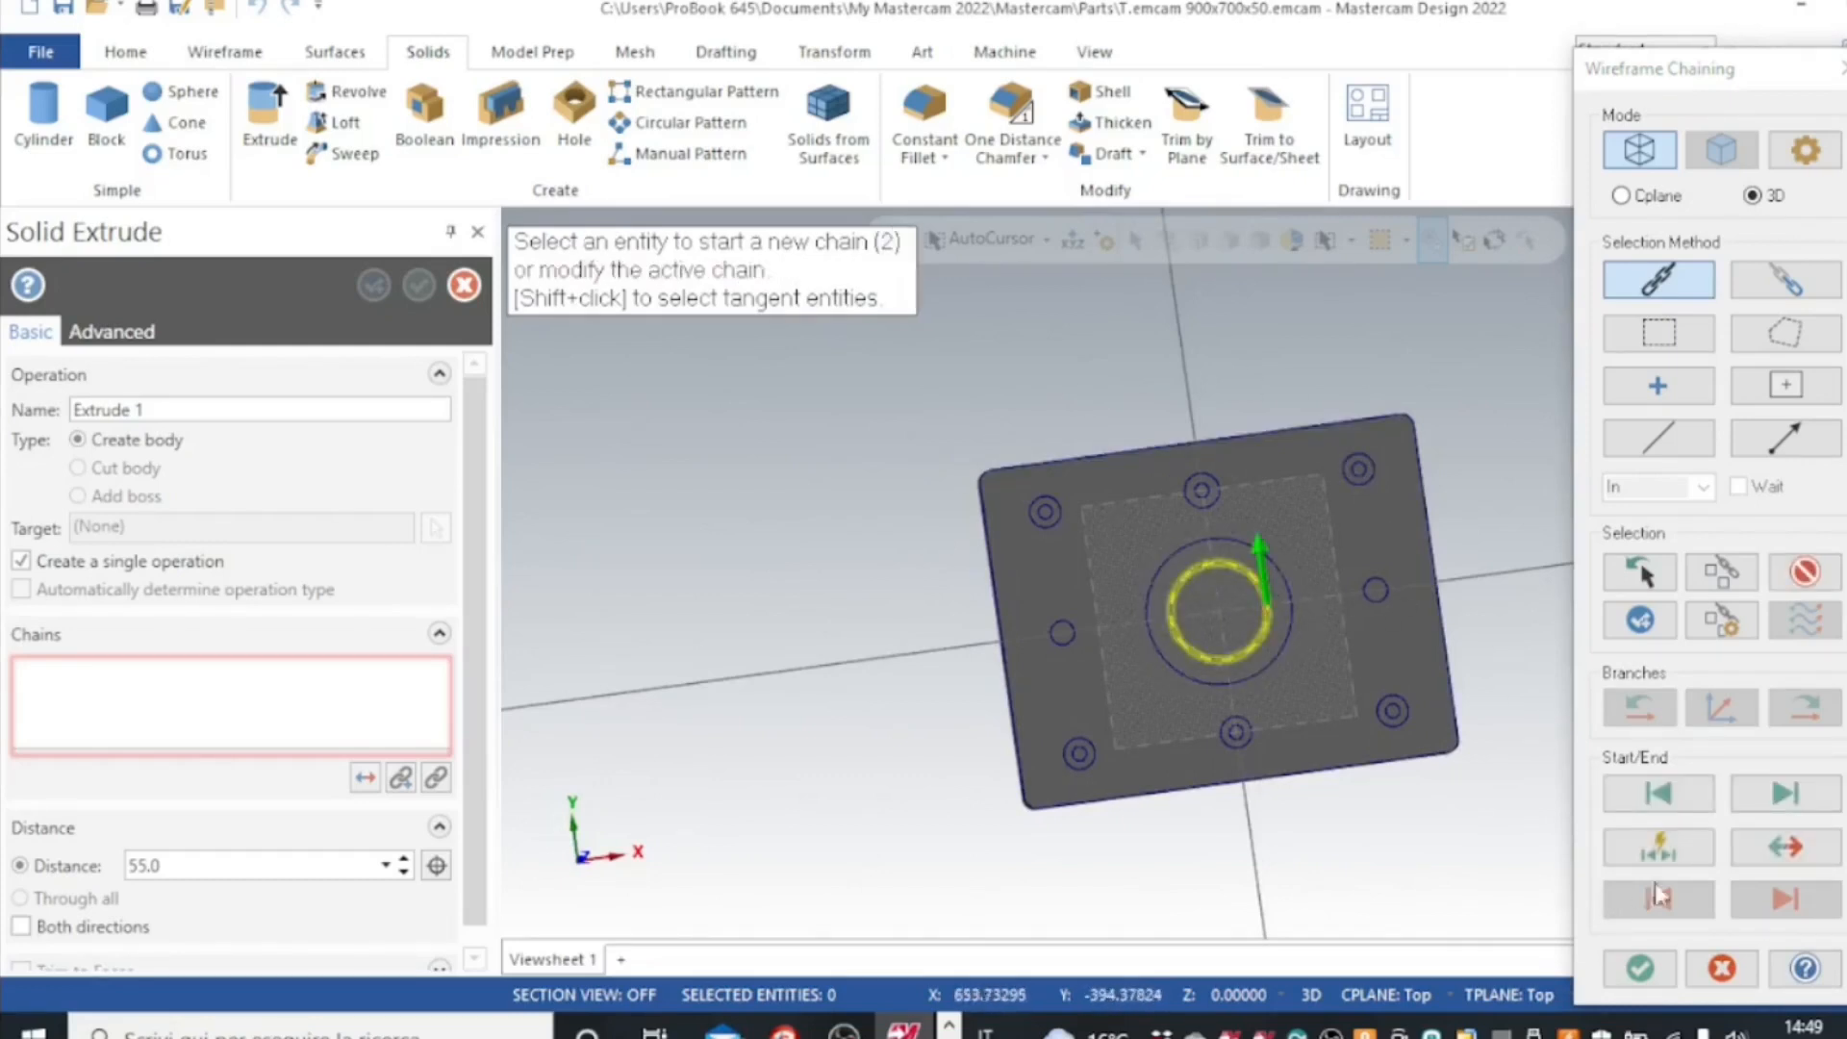
click(1785, 848)
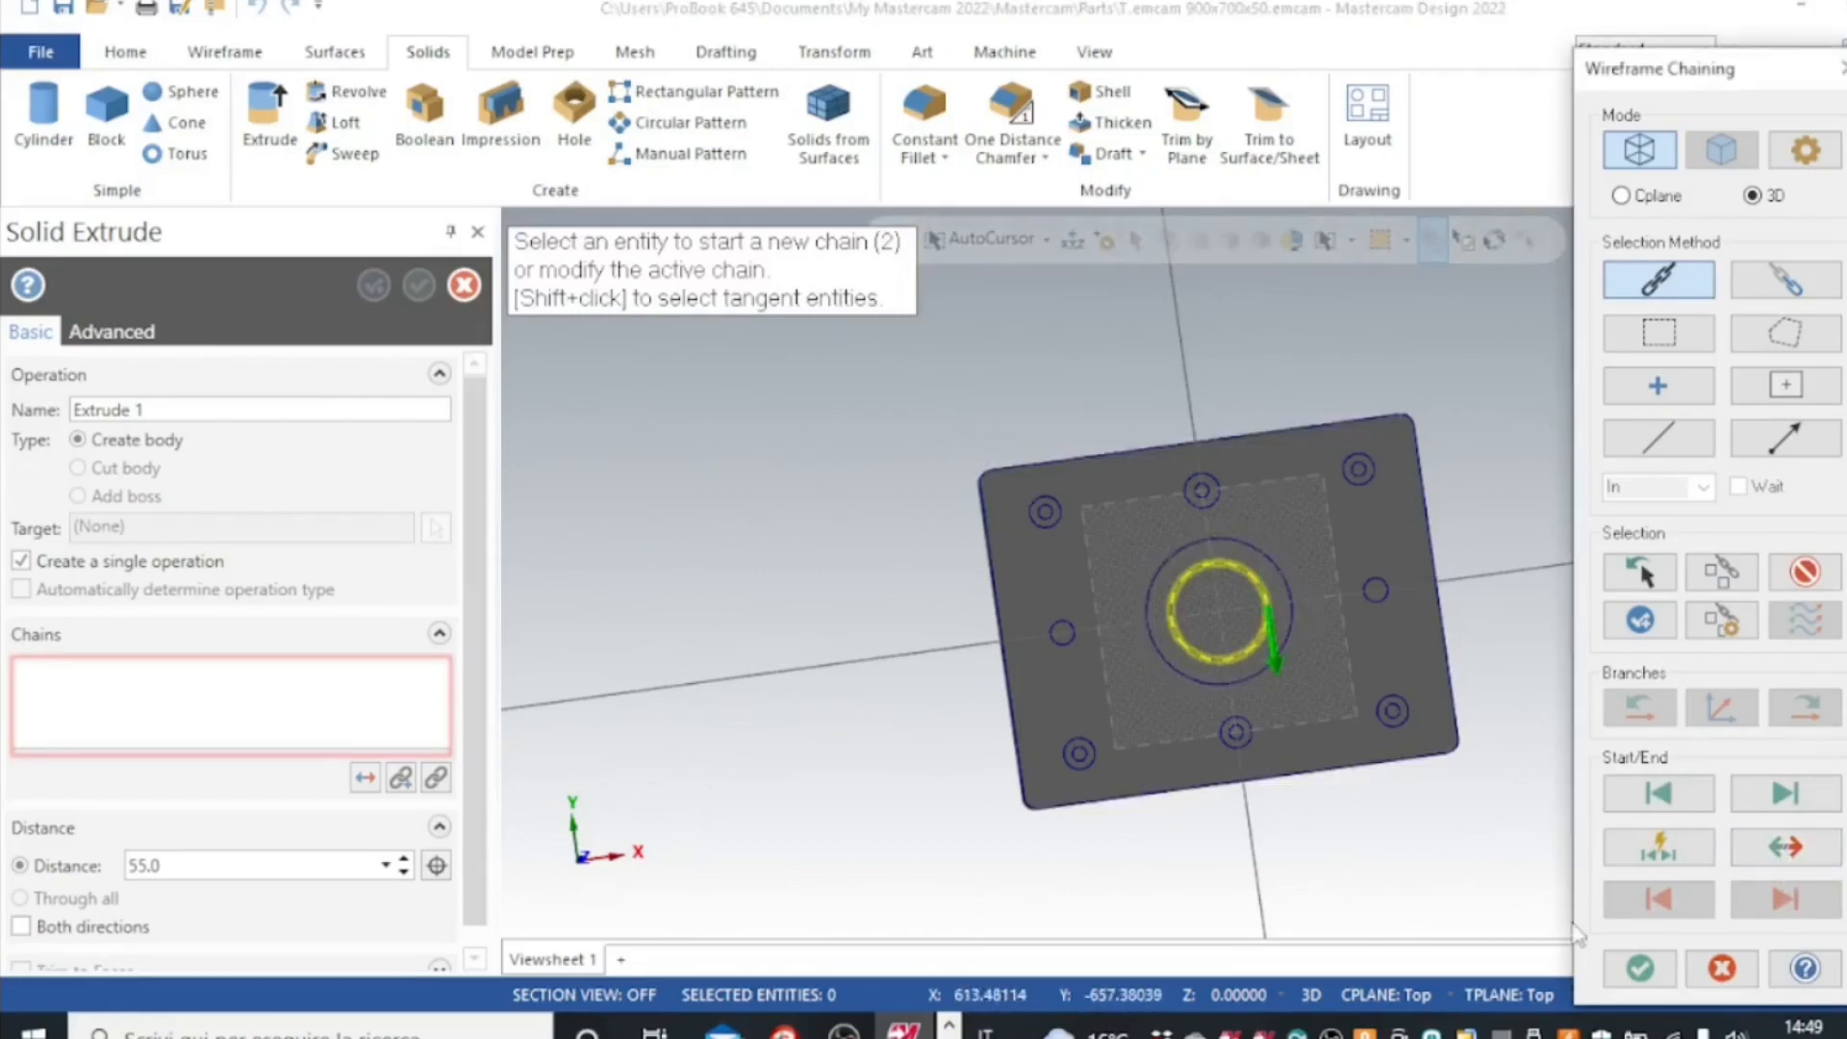
click(1639, 968)
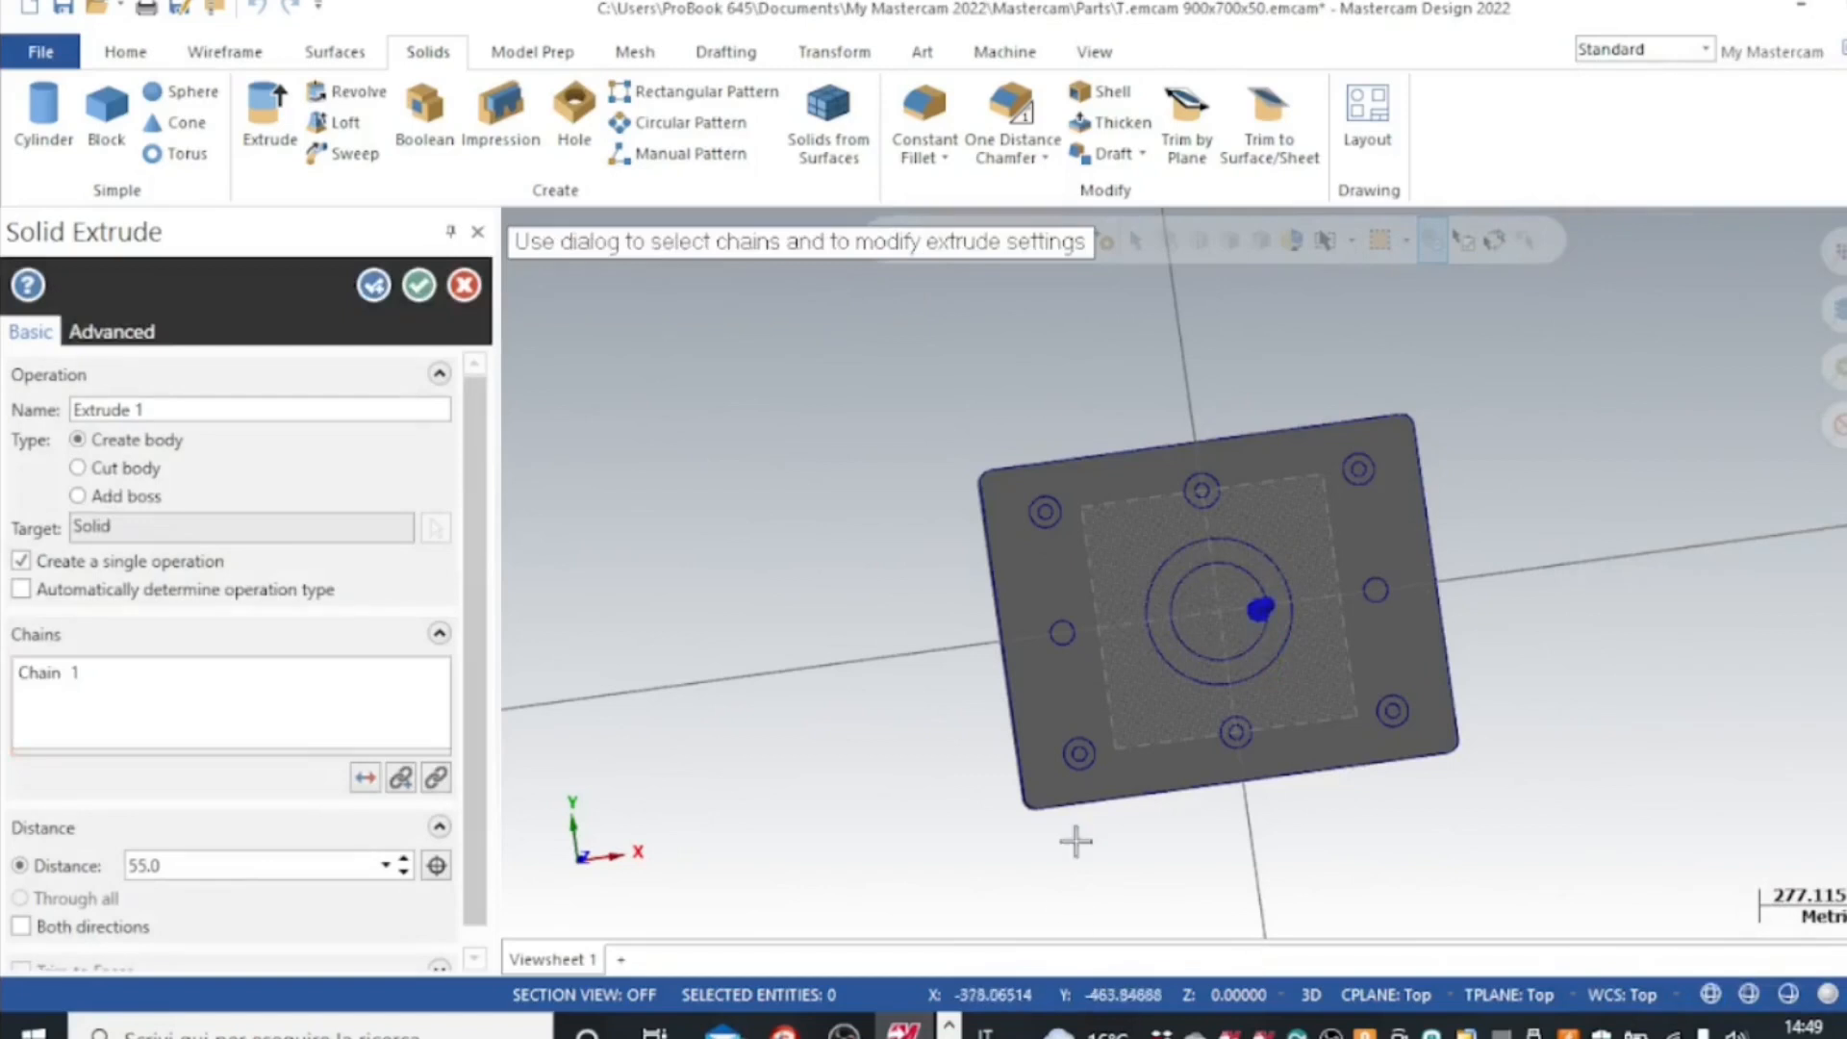
mouse_move(610, 580)
middle_down()
mouse_move(652, 568)
mouse_move(689, 511)
middle_up()
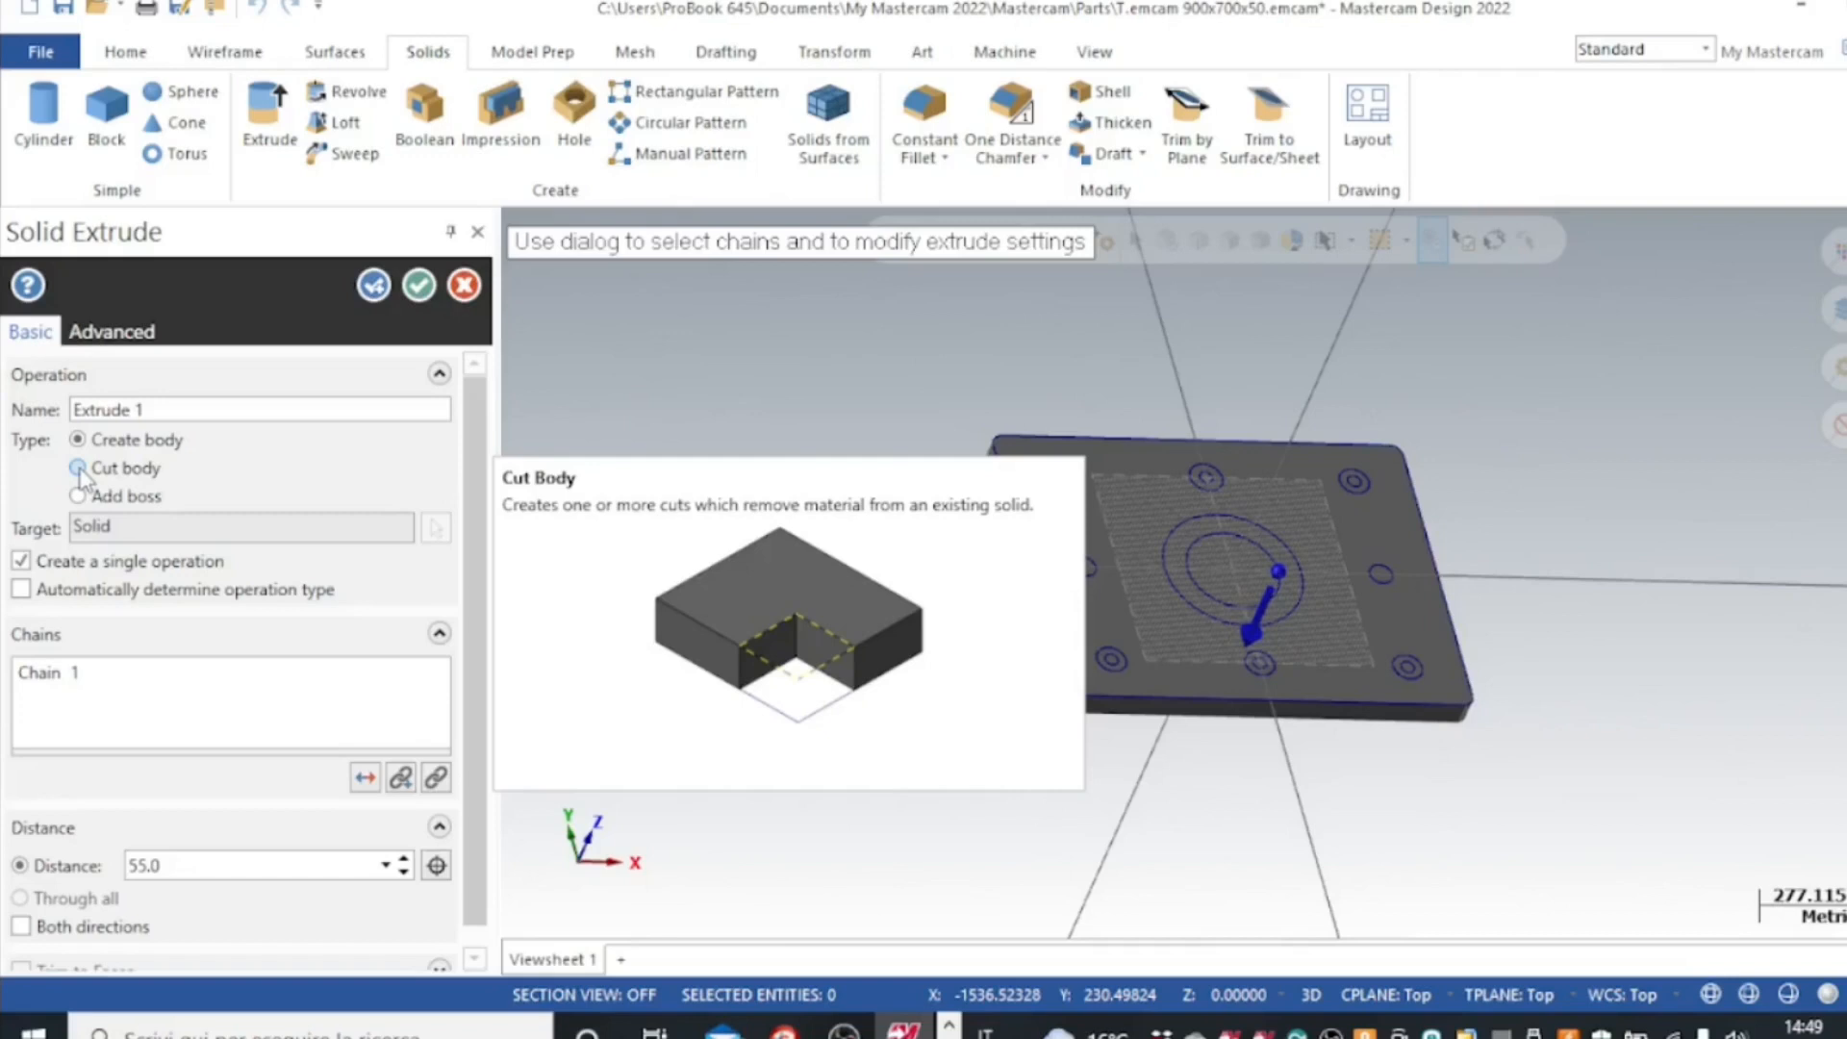
click(78, 469)
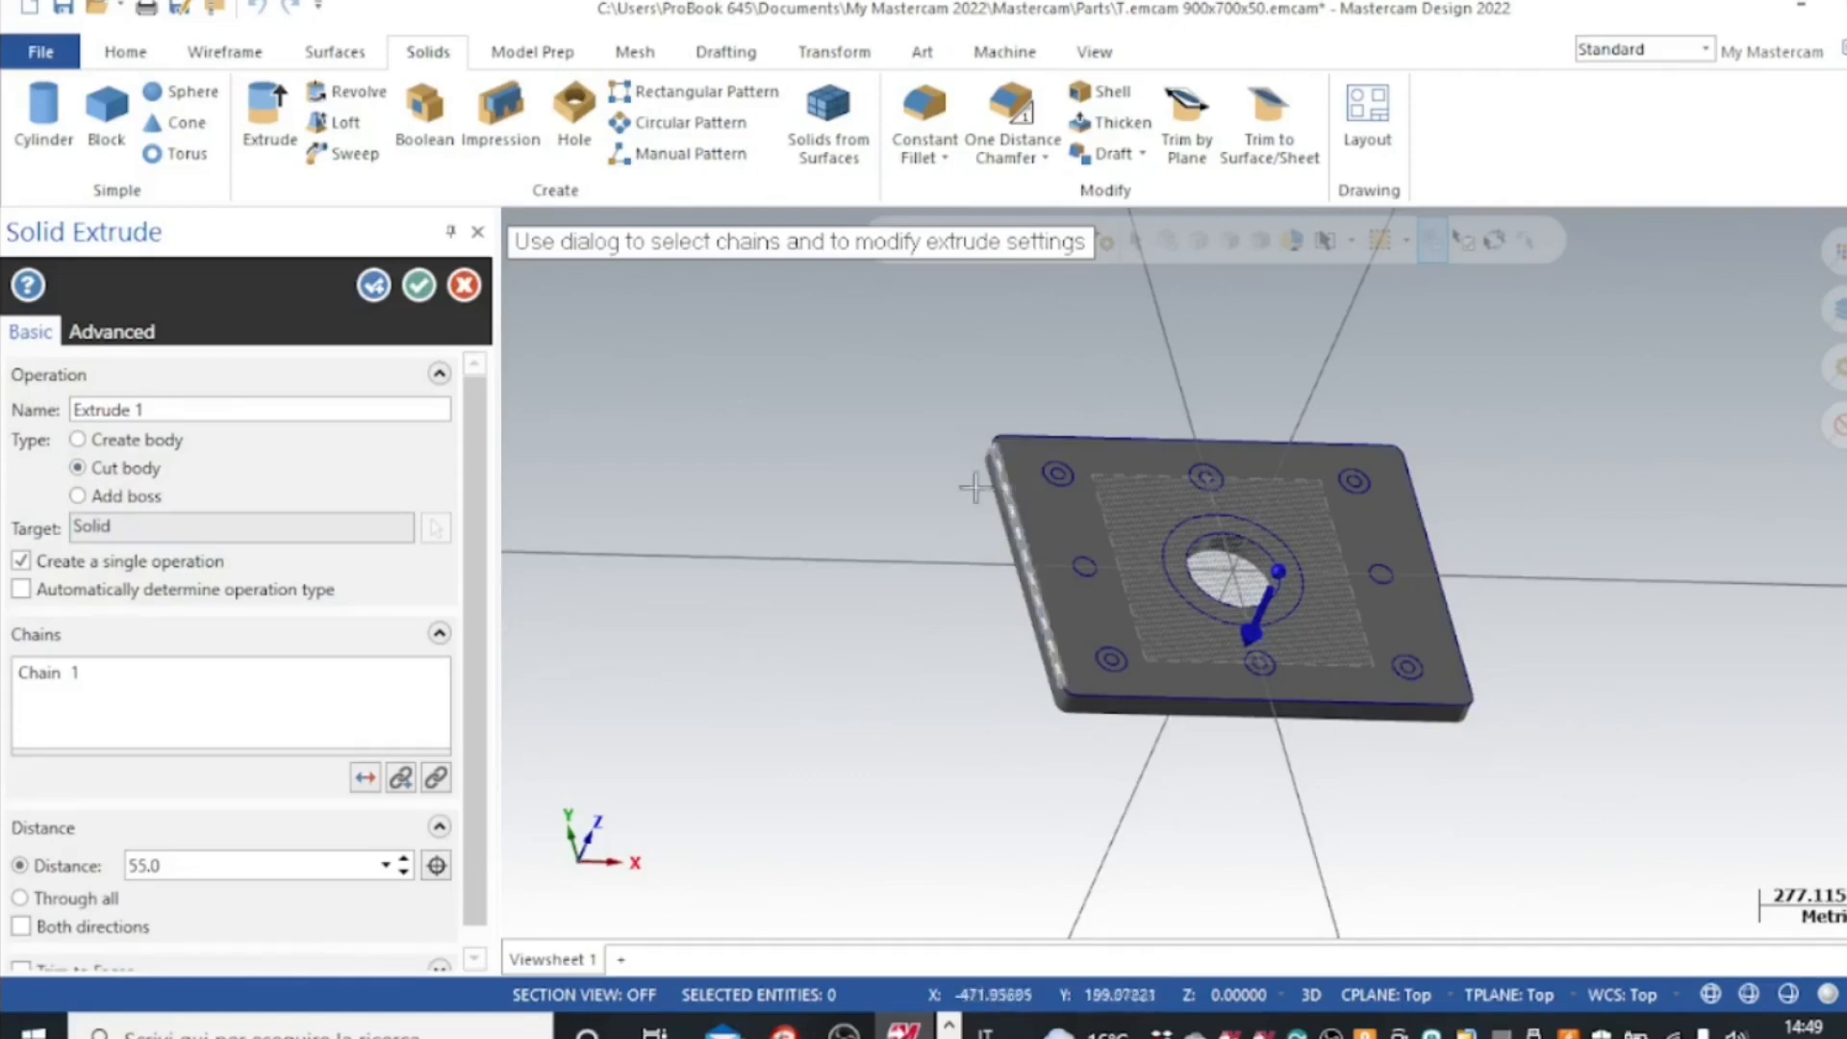
middle_drag(886, 541, 829, 589)
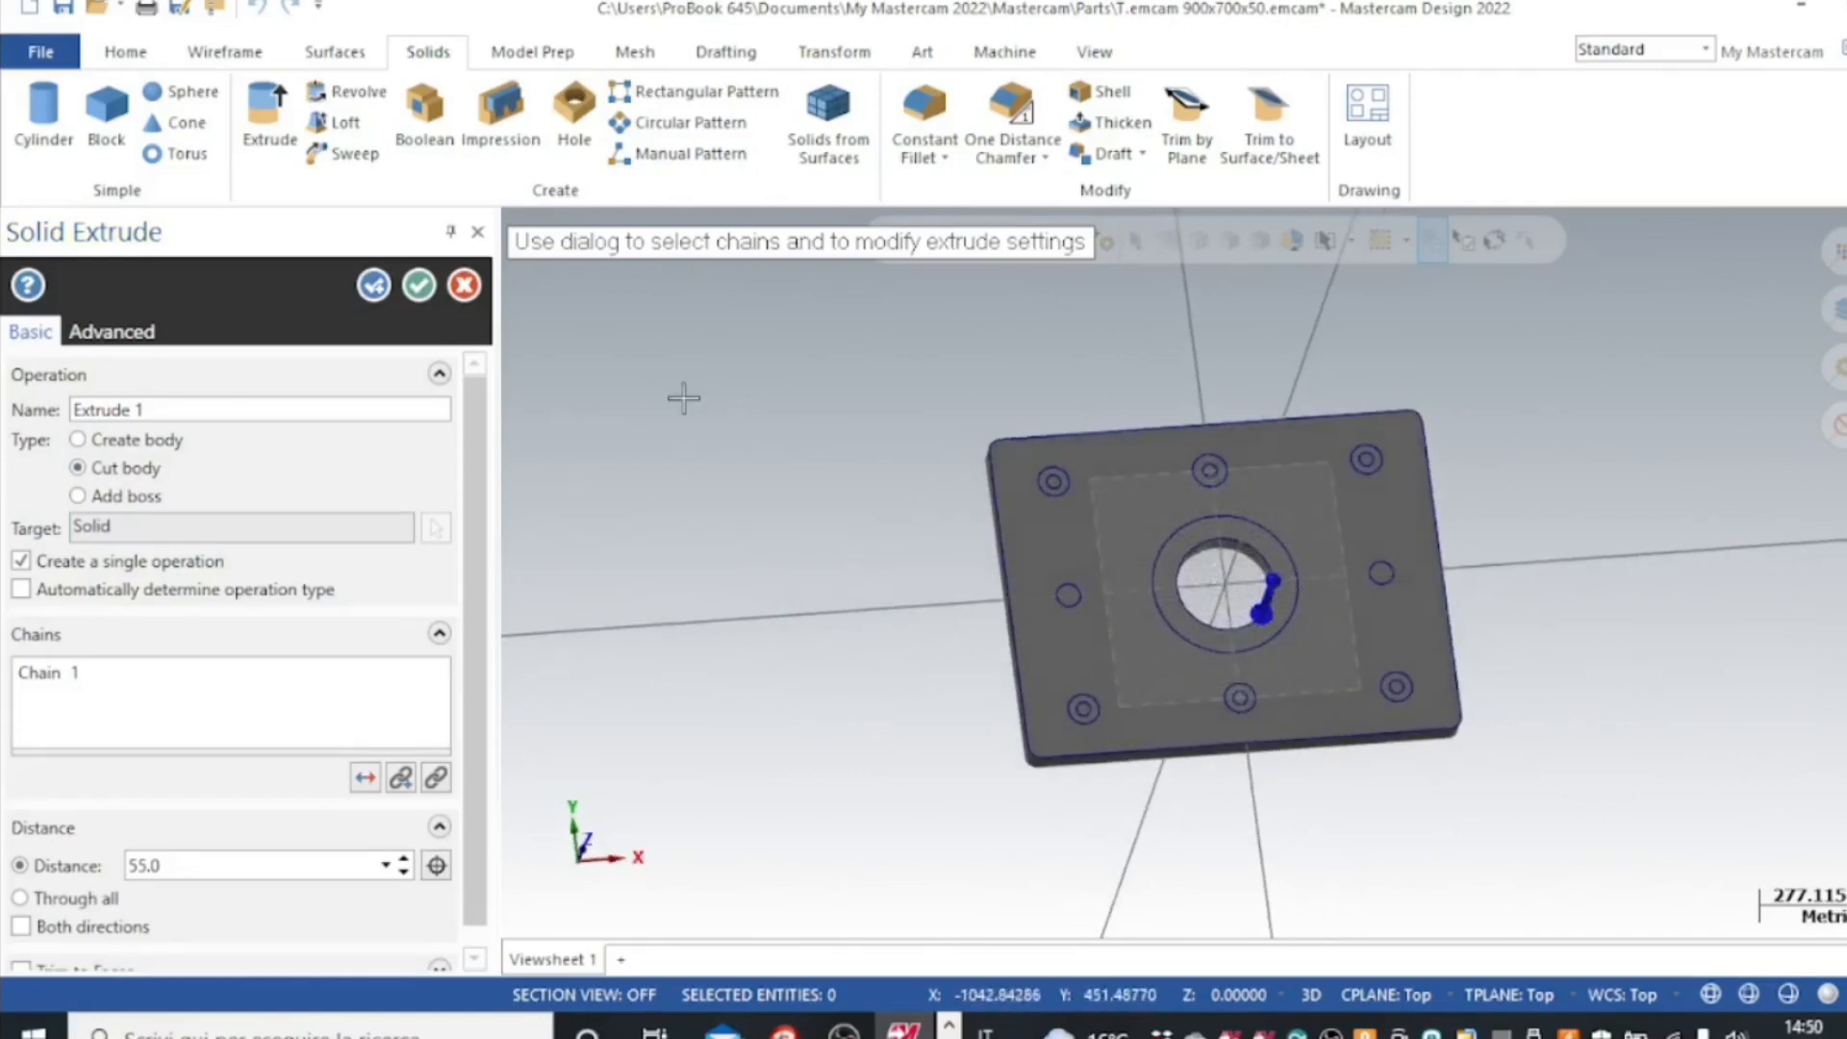
click(373, 288)
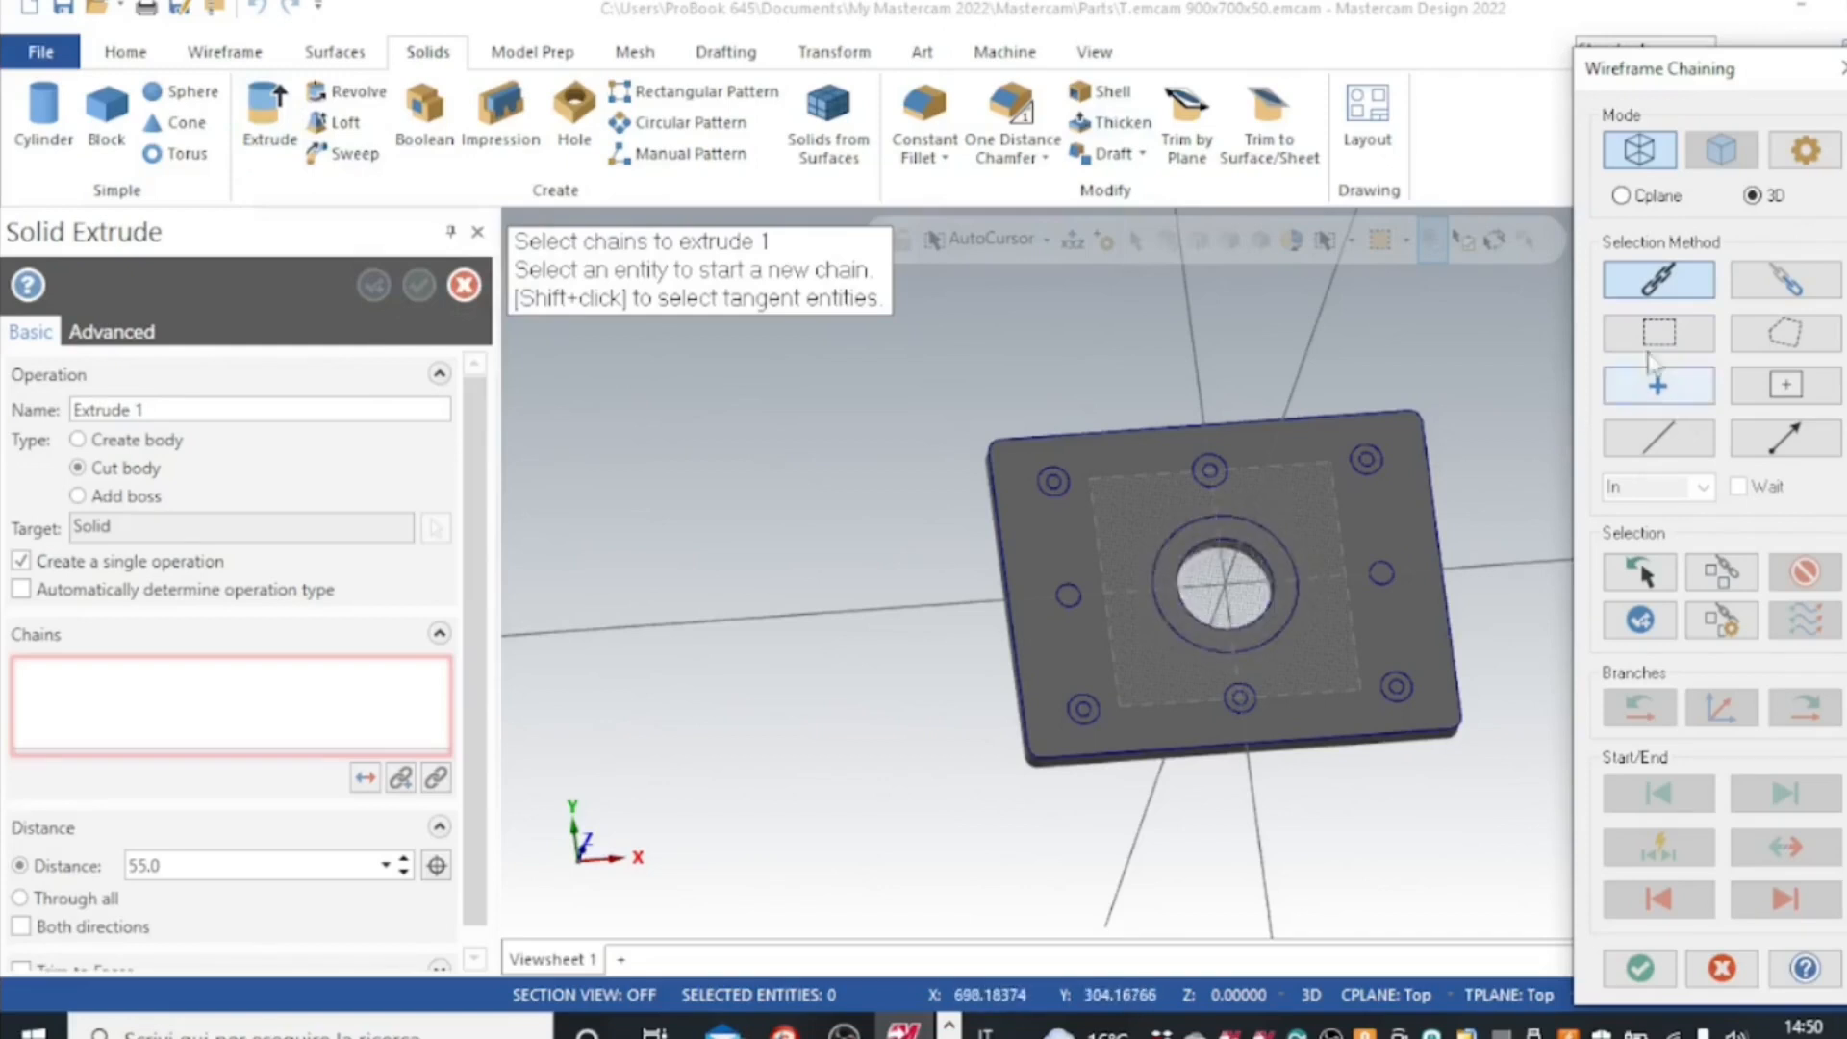
- Cut the two single circles on the plate's horizontal centreline through the body with a reversed 55 mm extrude
click(1380, 569)
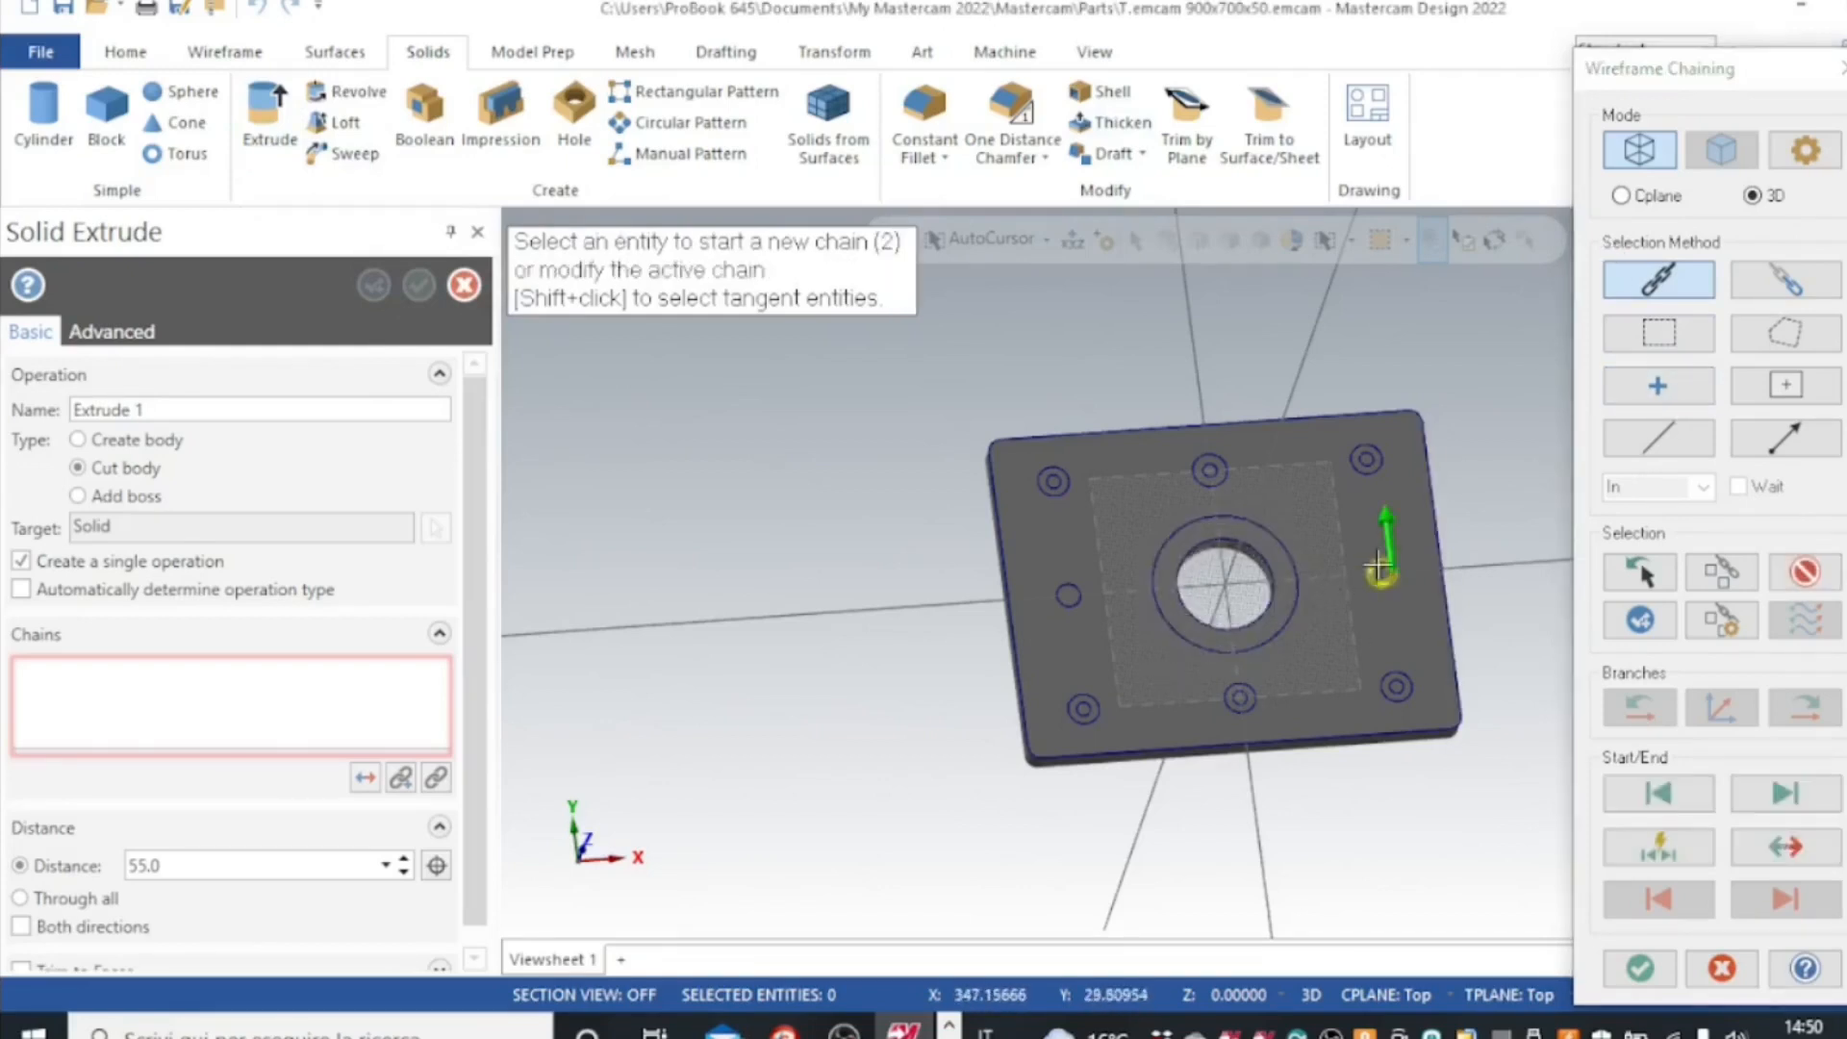
click(1067, 595)
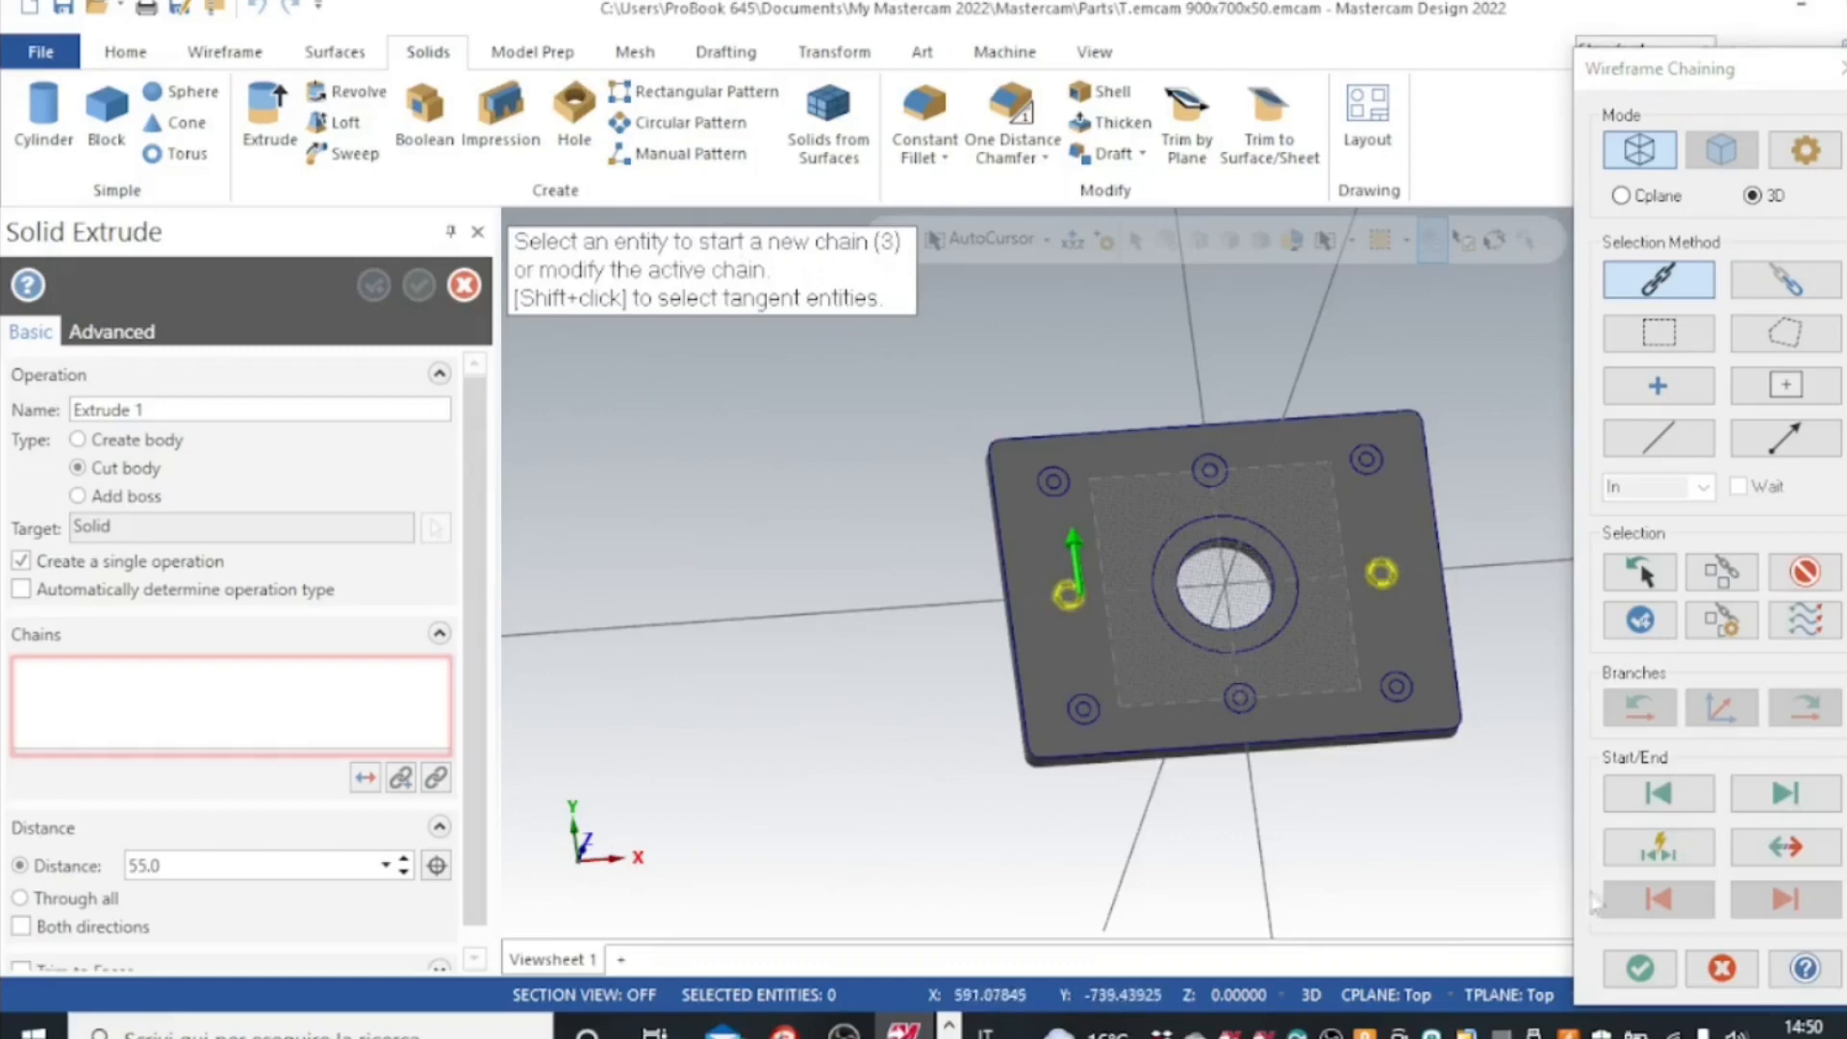
click(1784, 847)
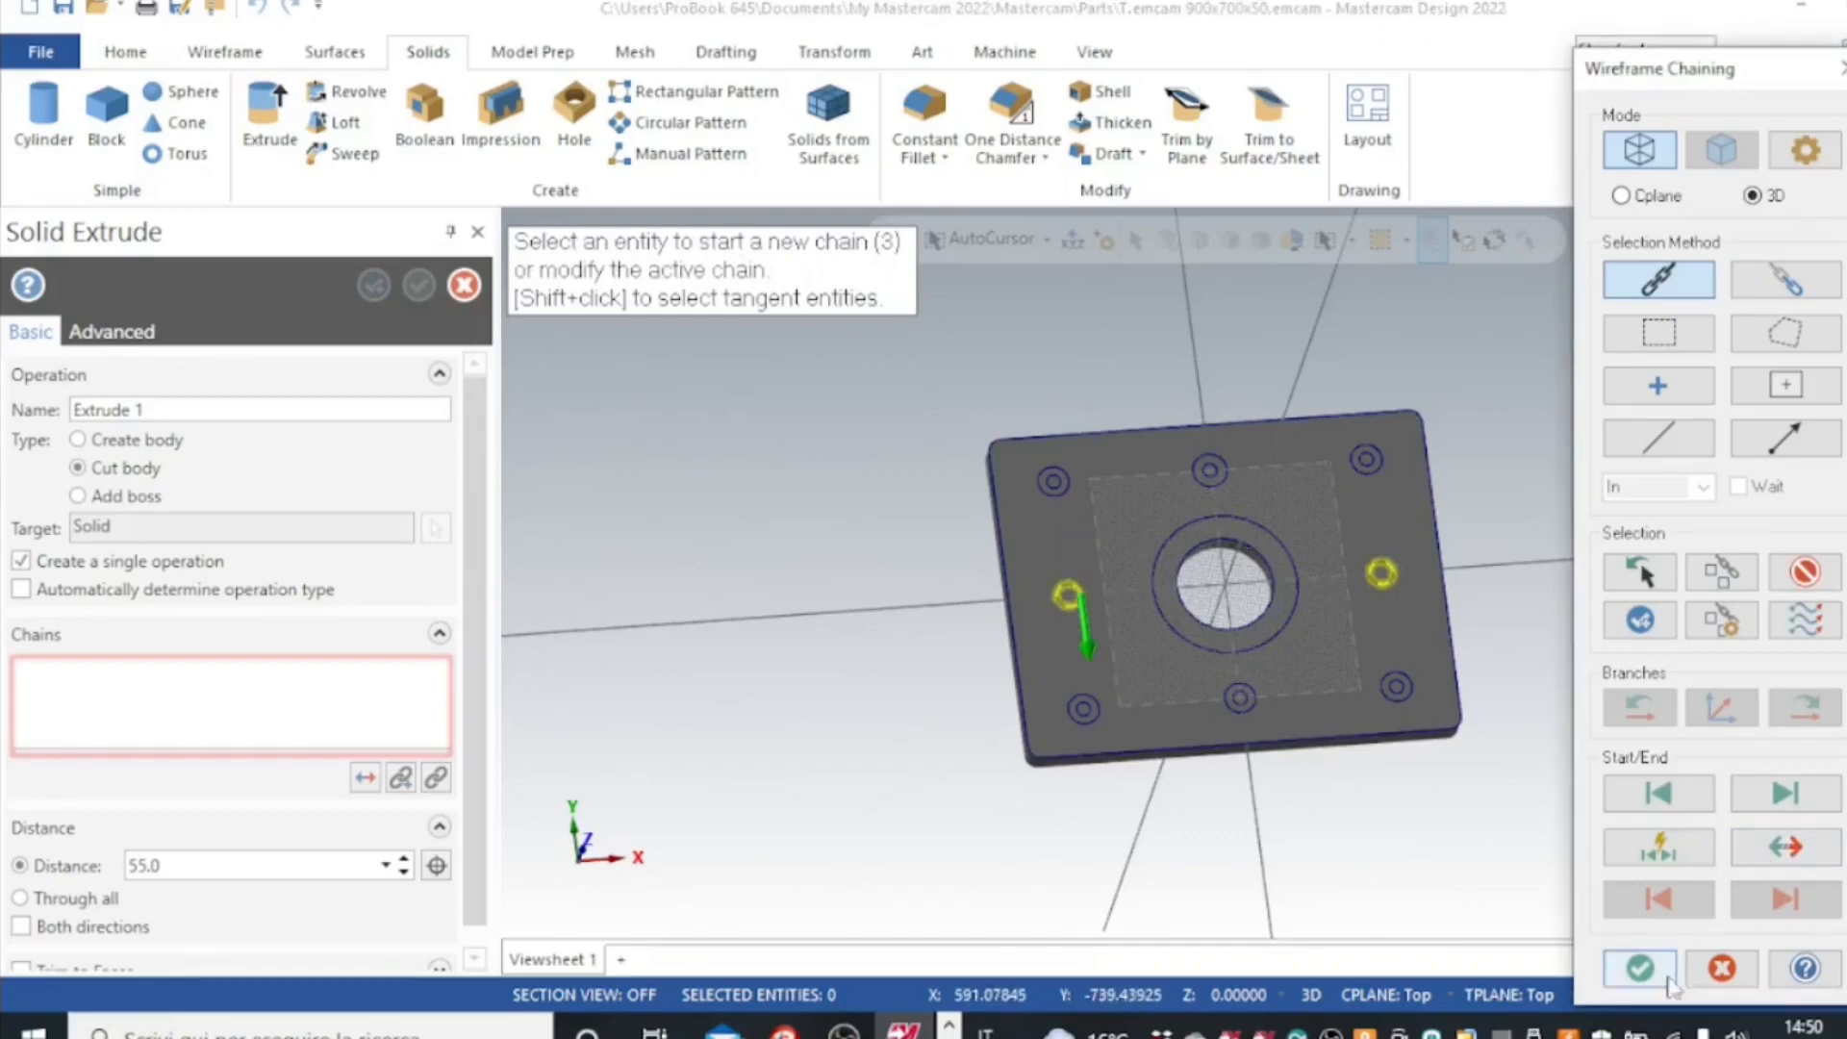
click(1608, 981)
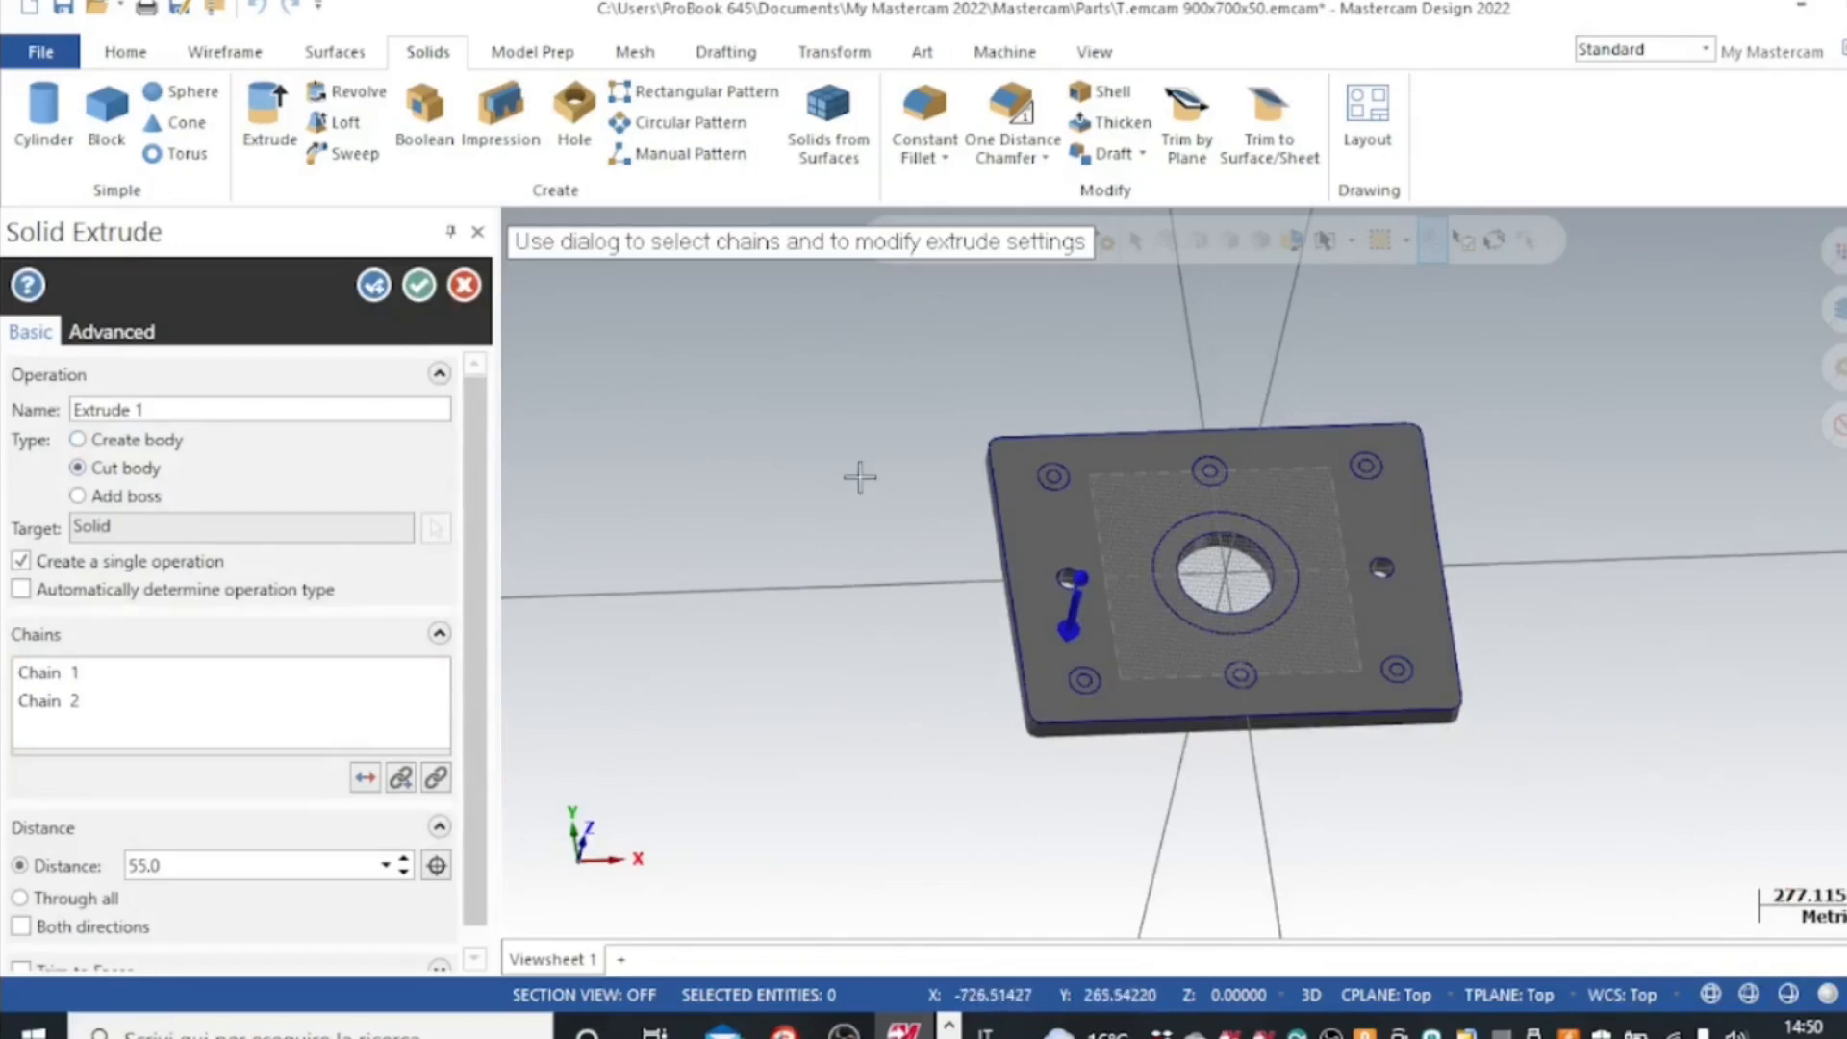
middle_drag(860, 477, 833, 548)
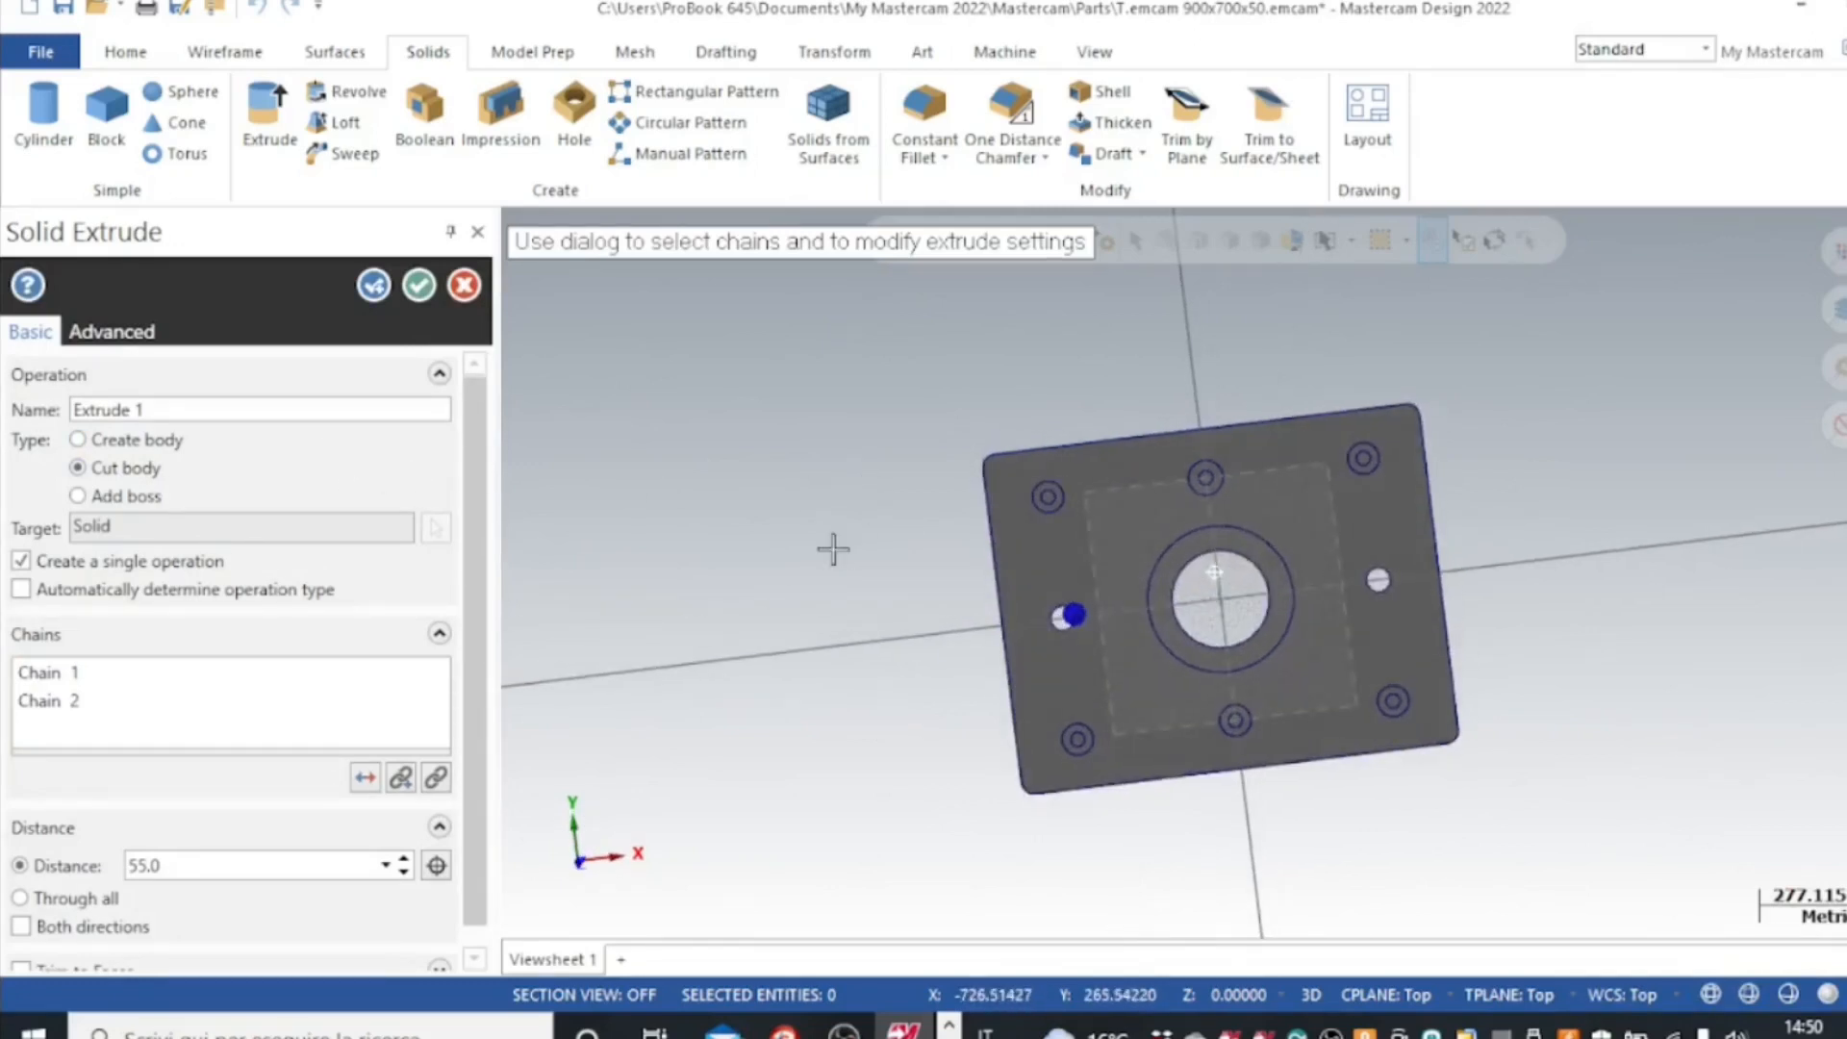
click(373, 285)
- Cut the small inner circles of the six concentric hole pairs through the plate with a 55 mm extrude
click(1046, 495)
click(1204, 477)
click(1362, 459)
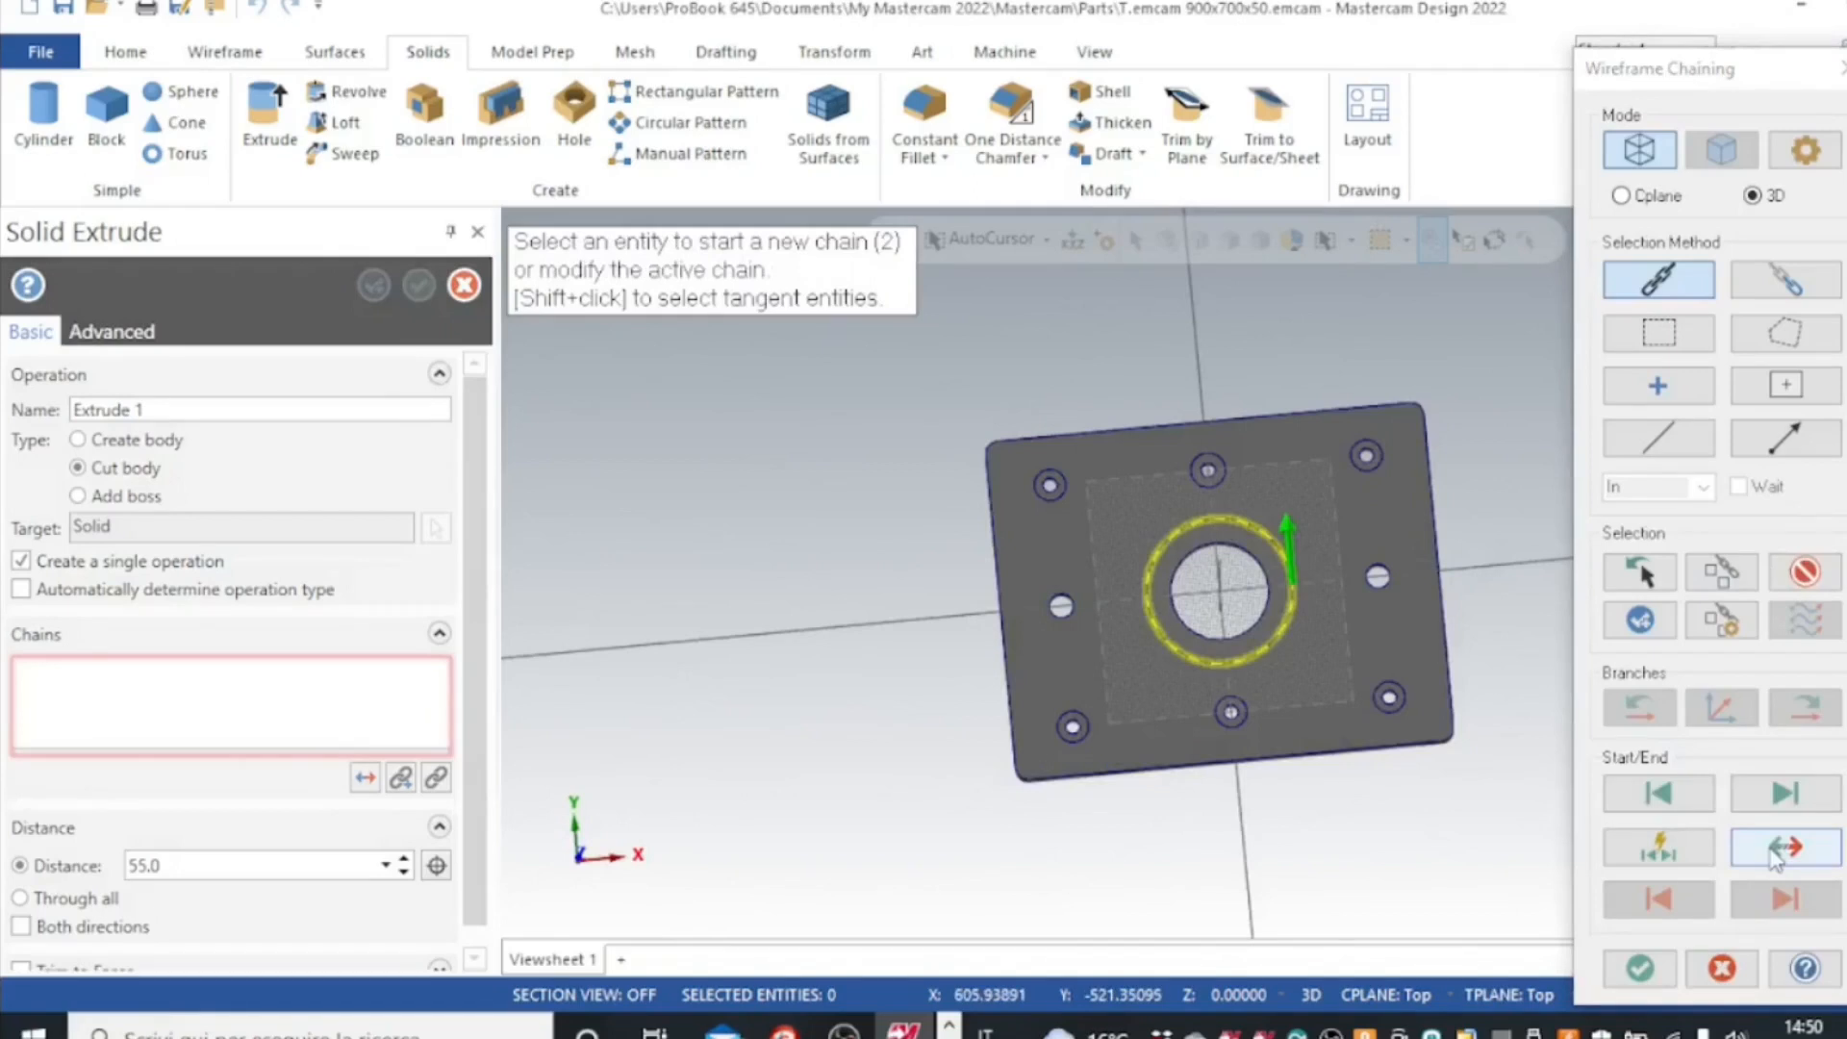
- Cut the large circle around the central hole 35 mm deep with the chain direction reversed, and apply it
click(1777, 851)
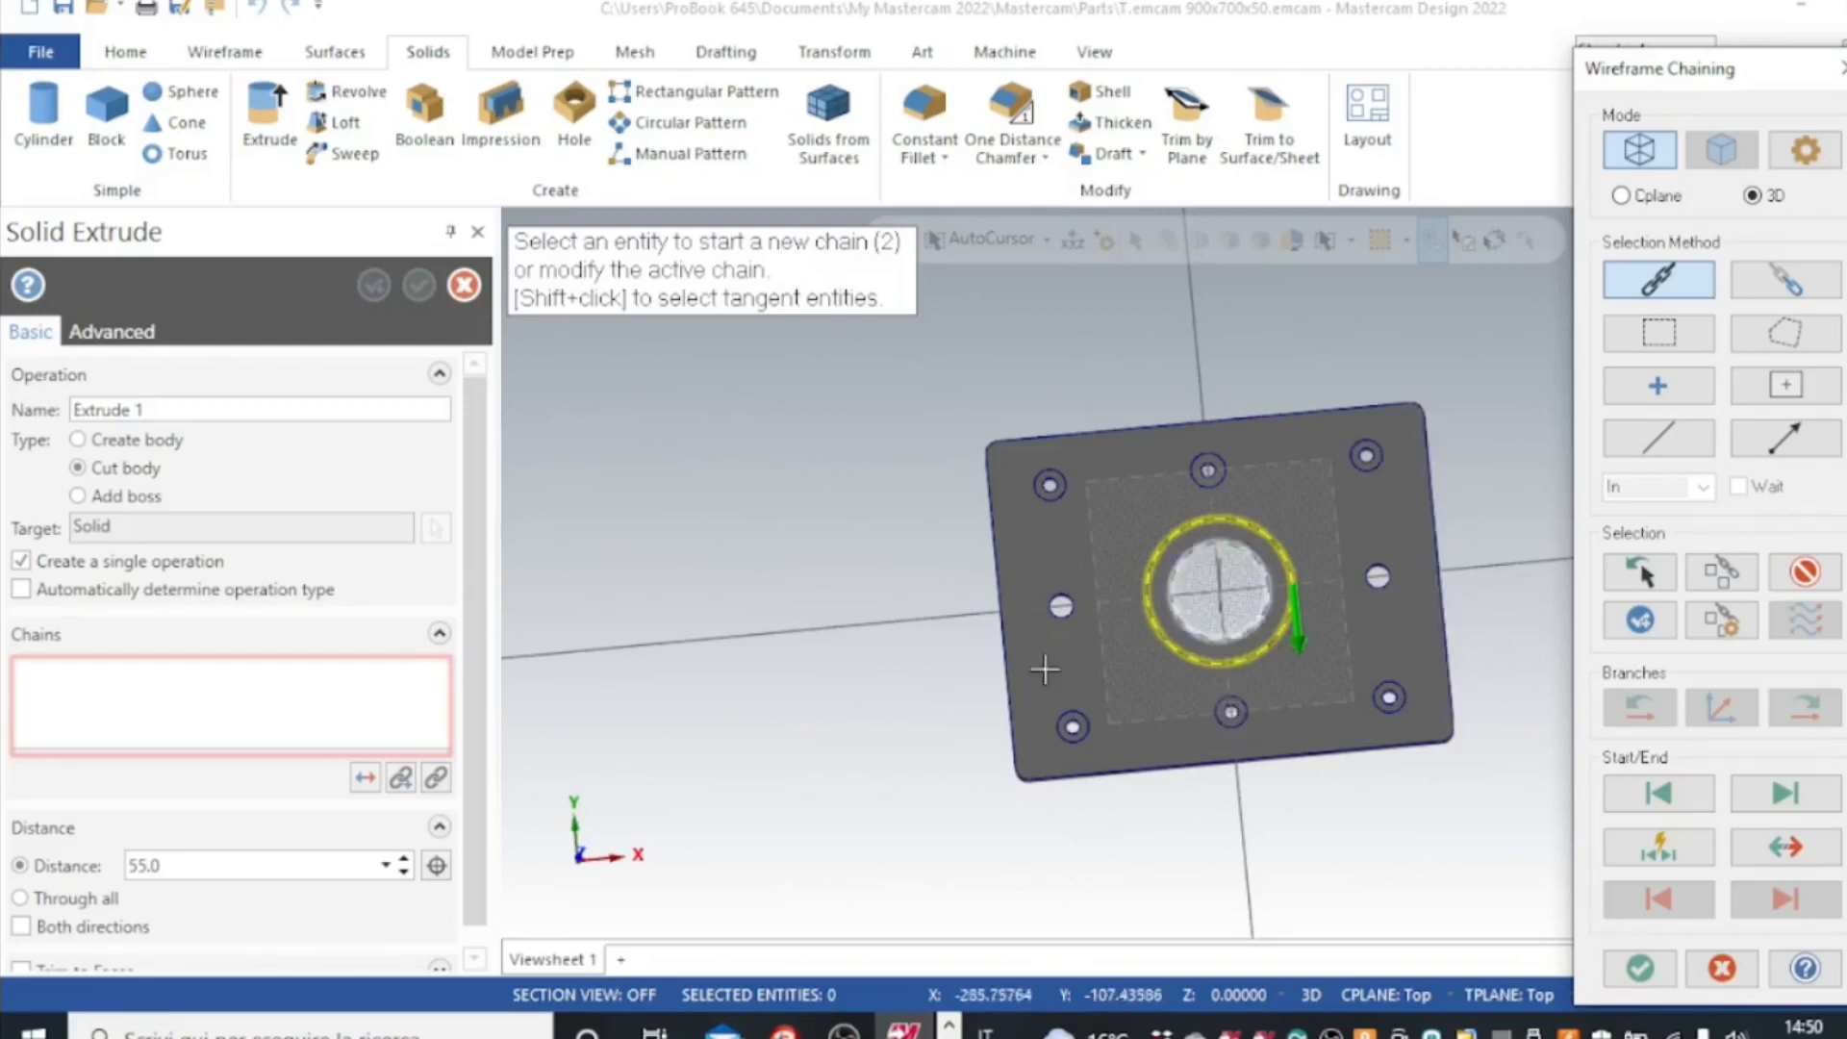
click(1639, 968)
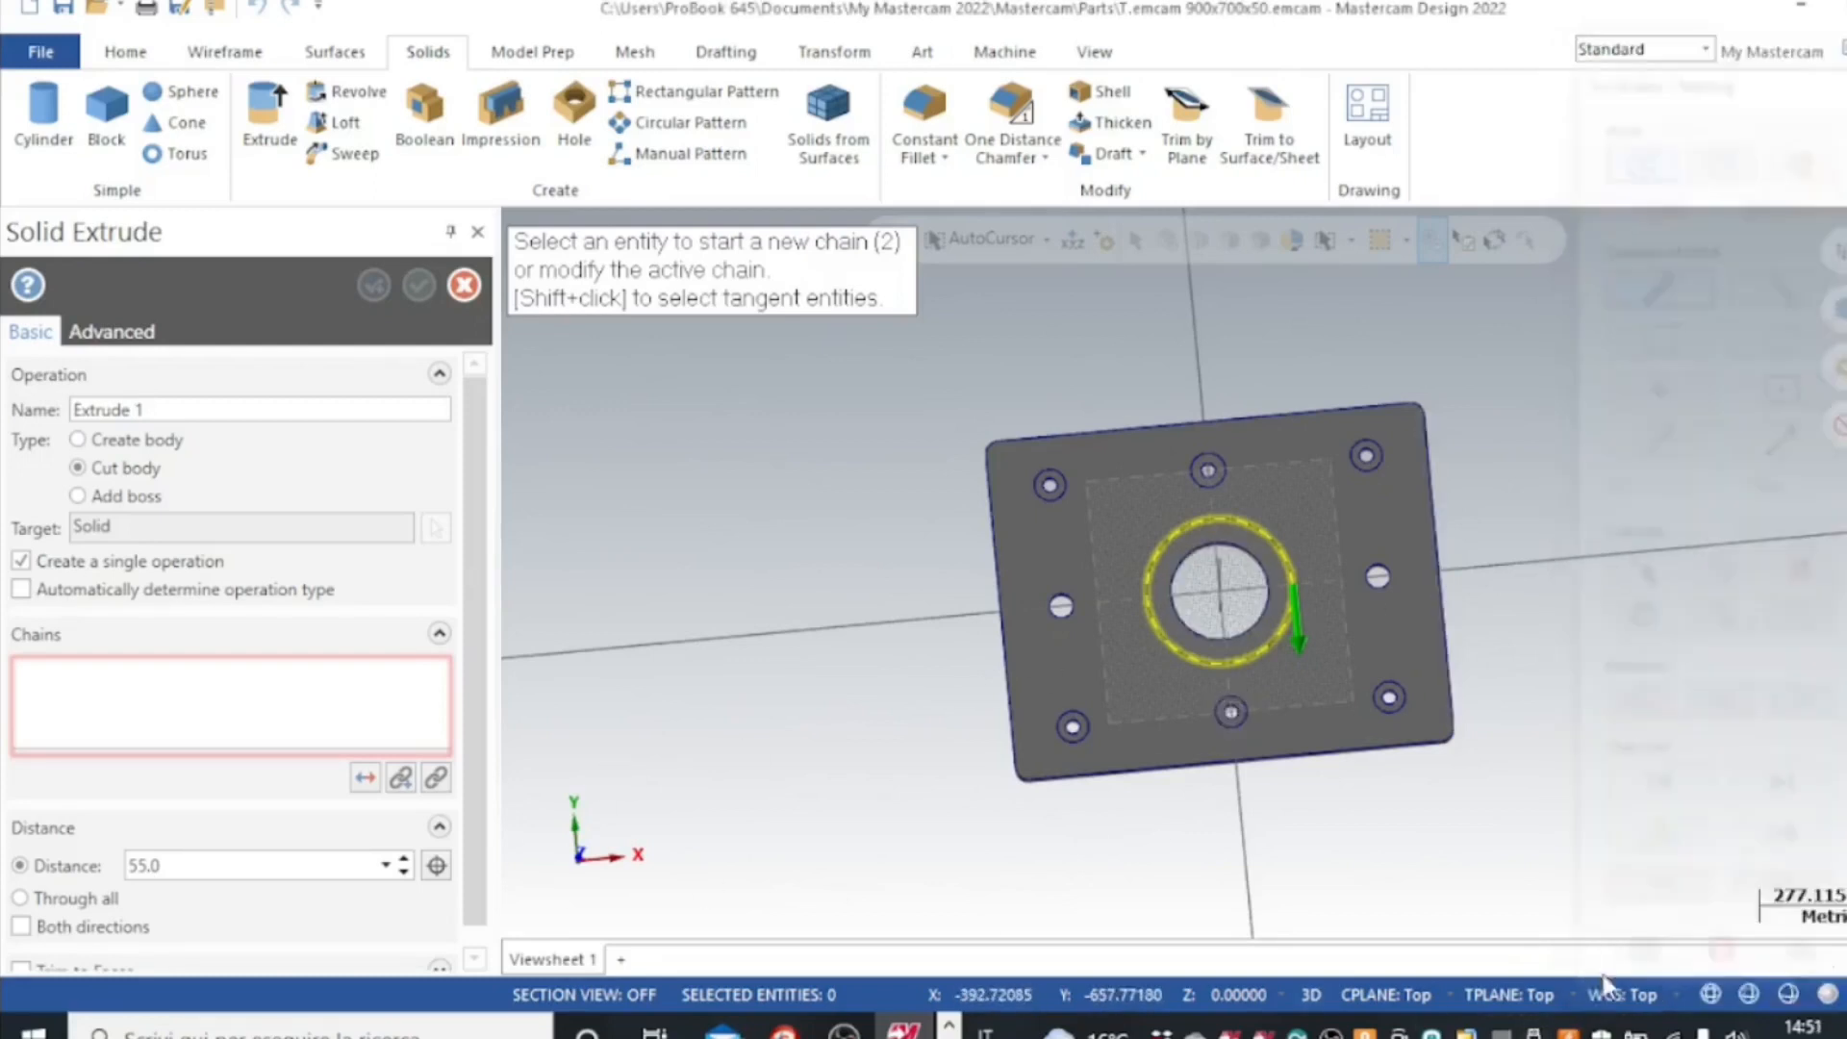
middle_drag(799, 754, 806, 620)
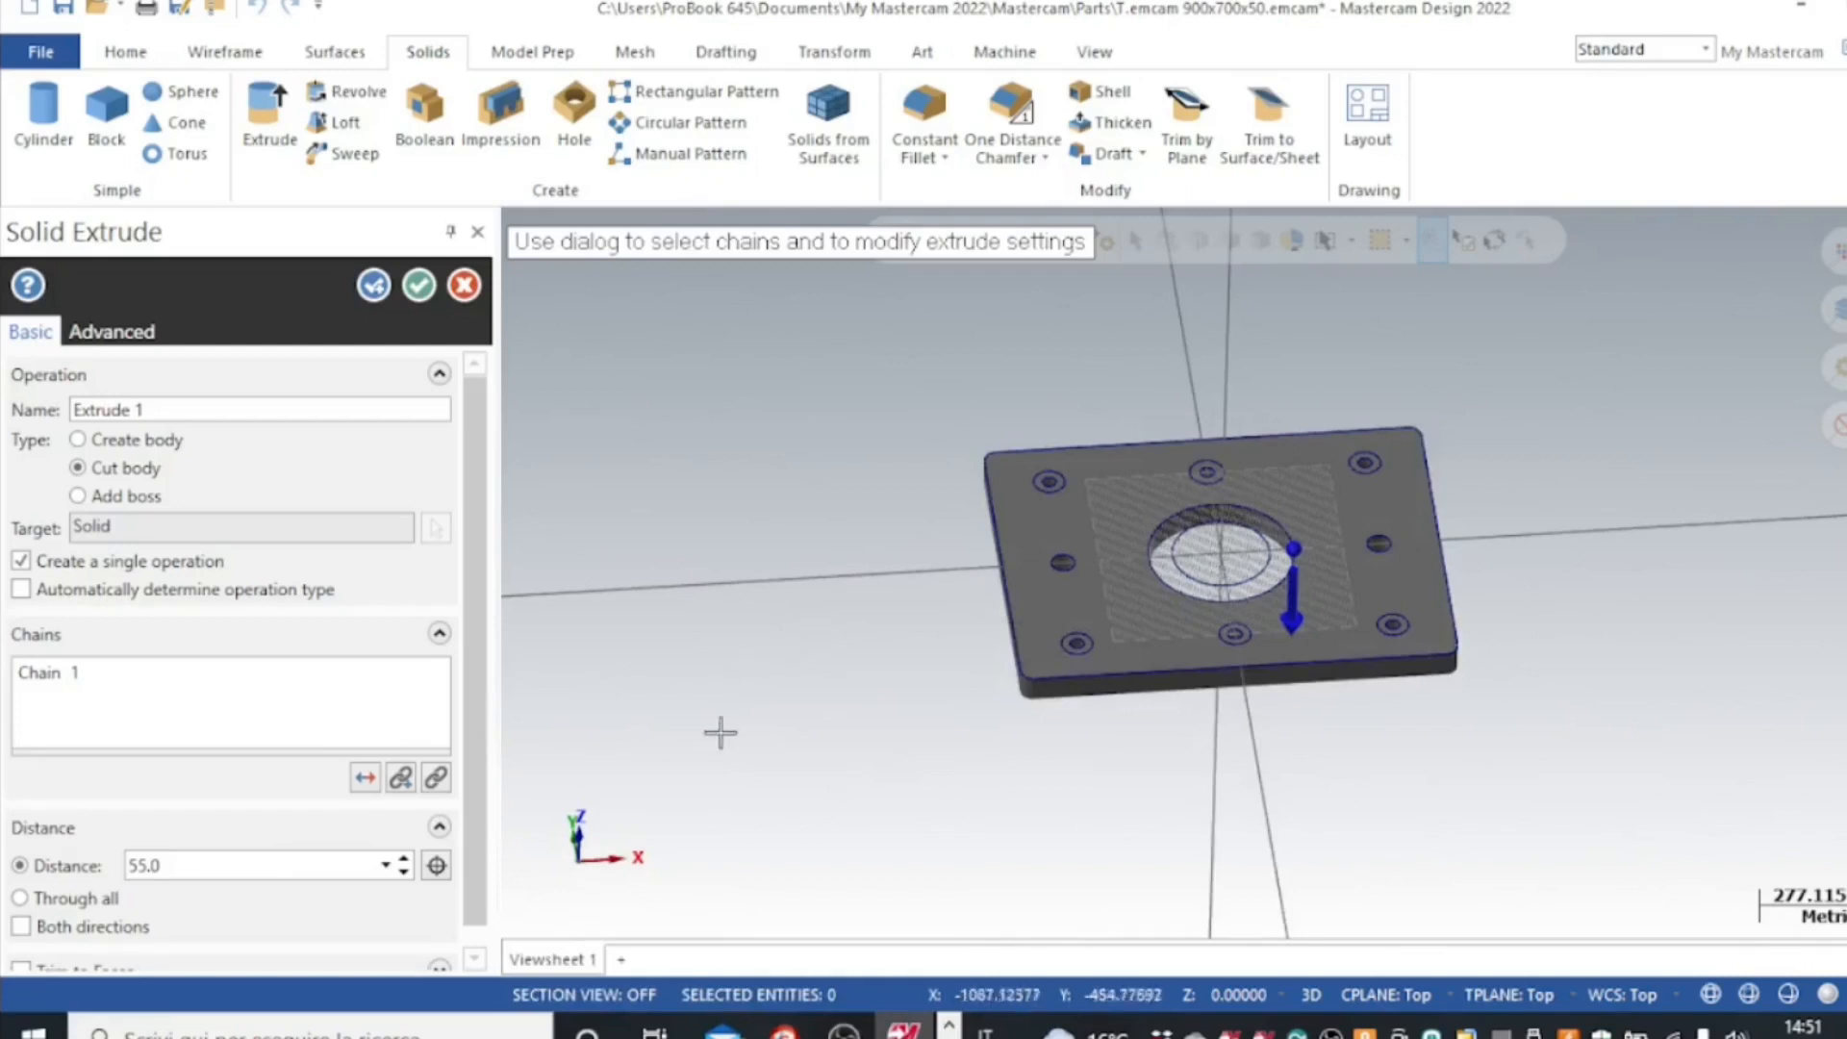
mouse_move(737, 672)
middle_down()
mouse_move(740, 689)
mouse_move(791, 630)
middle_up()
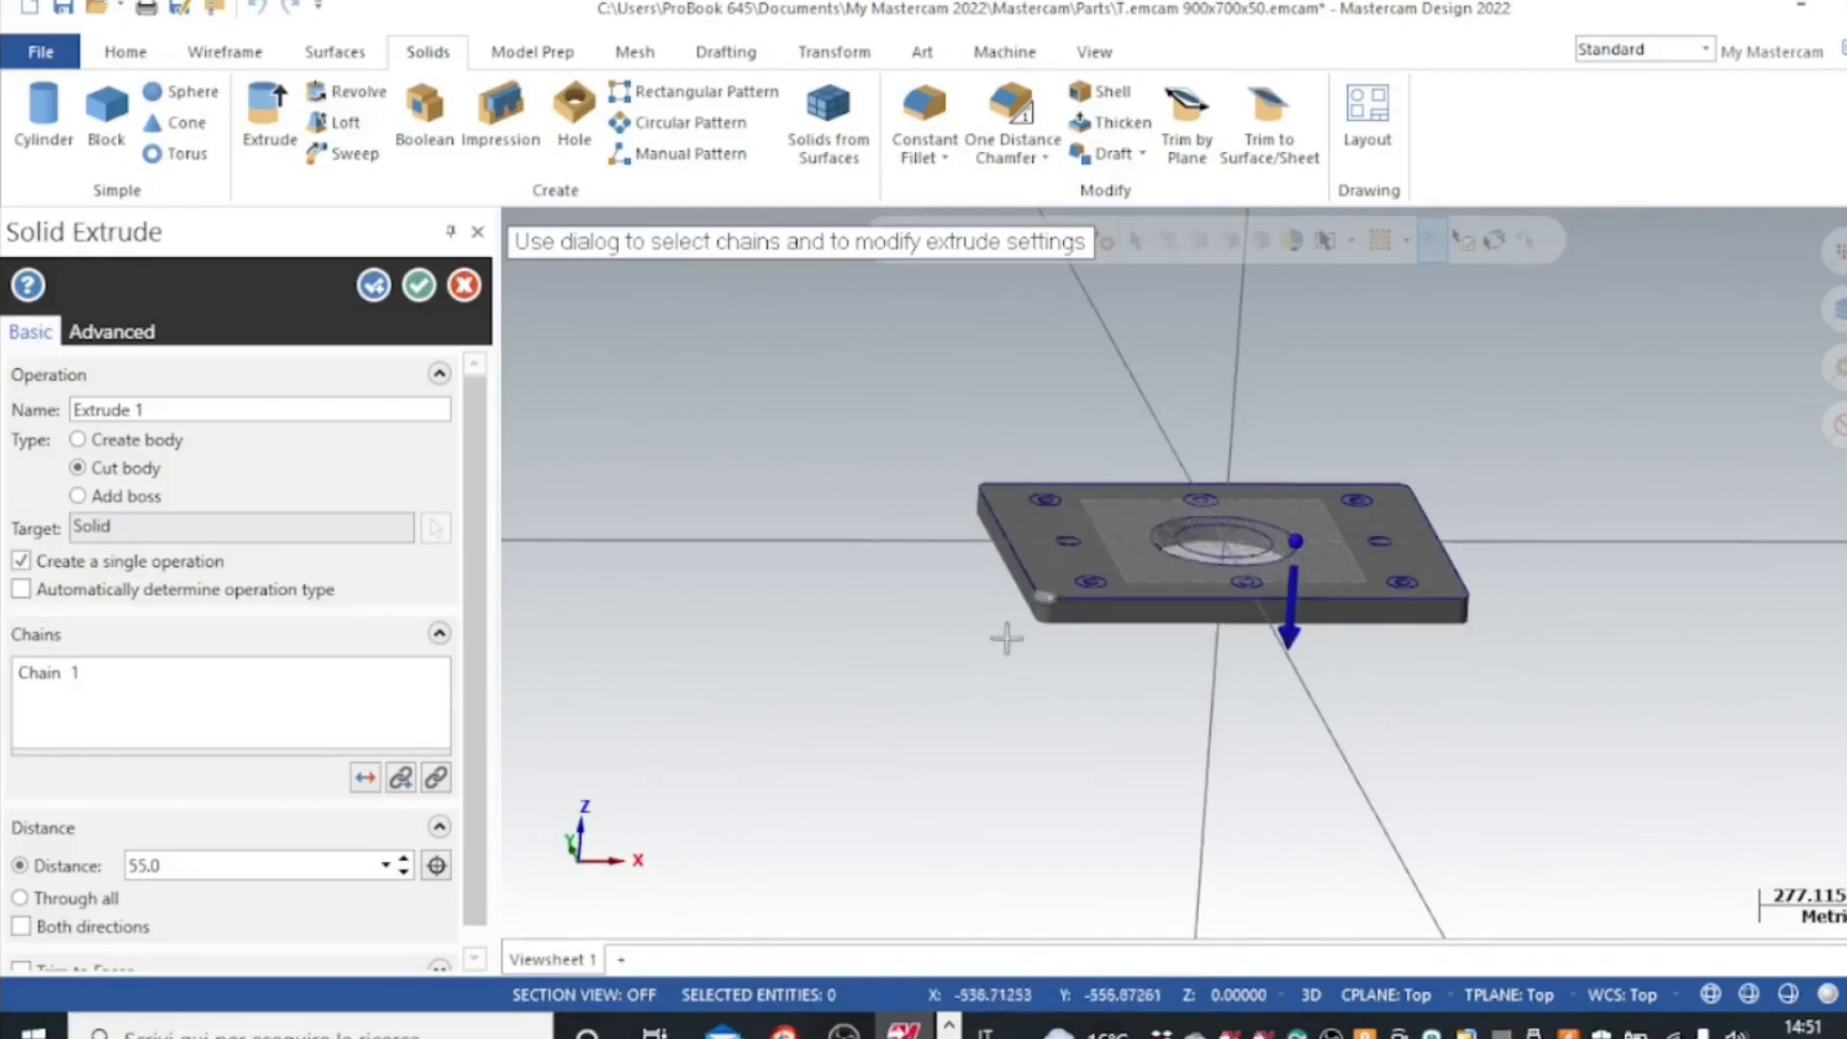
double_click(140, 867)
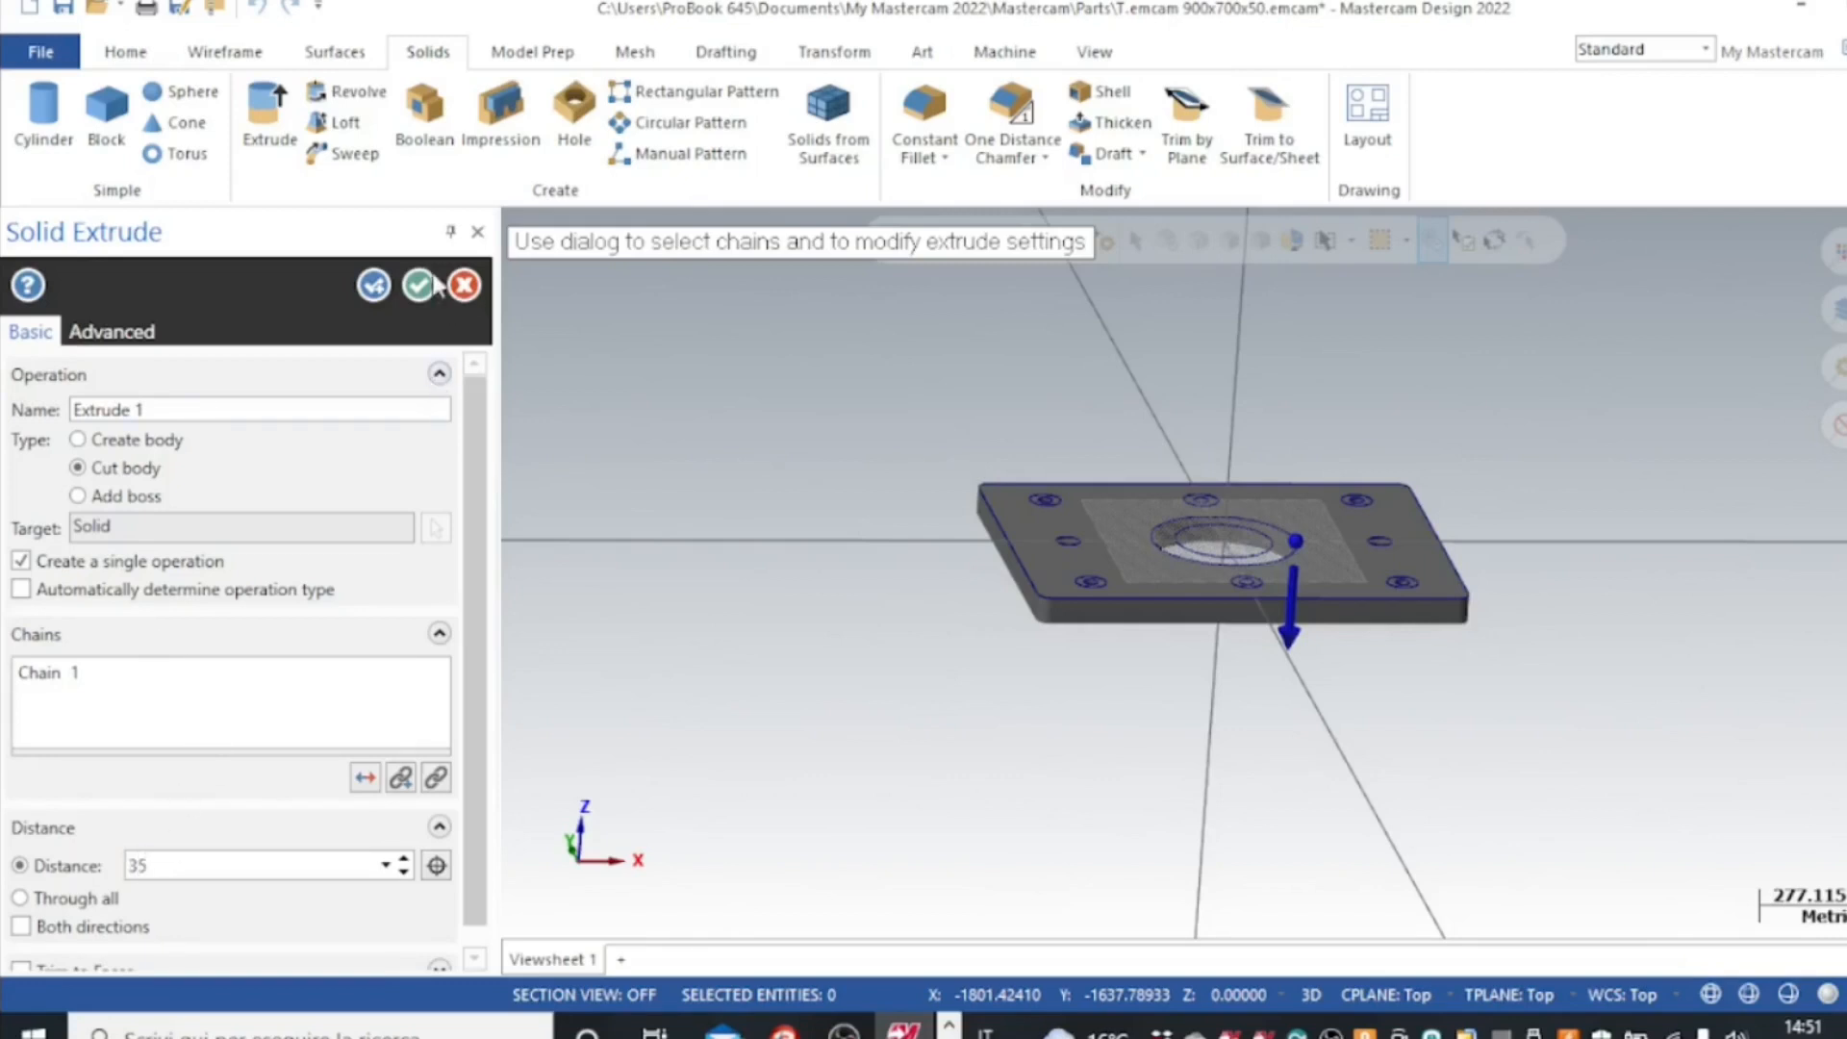
click(374, 285)
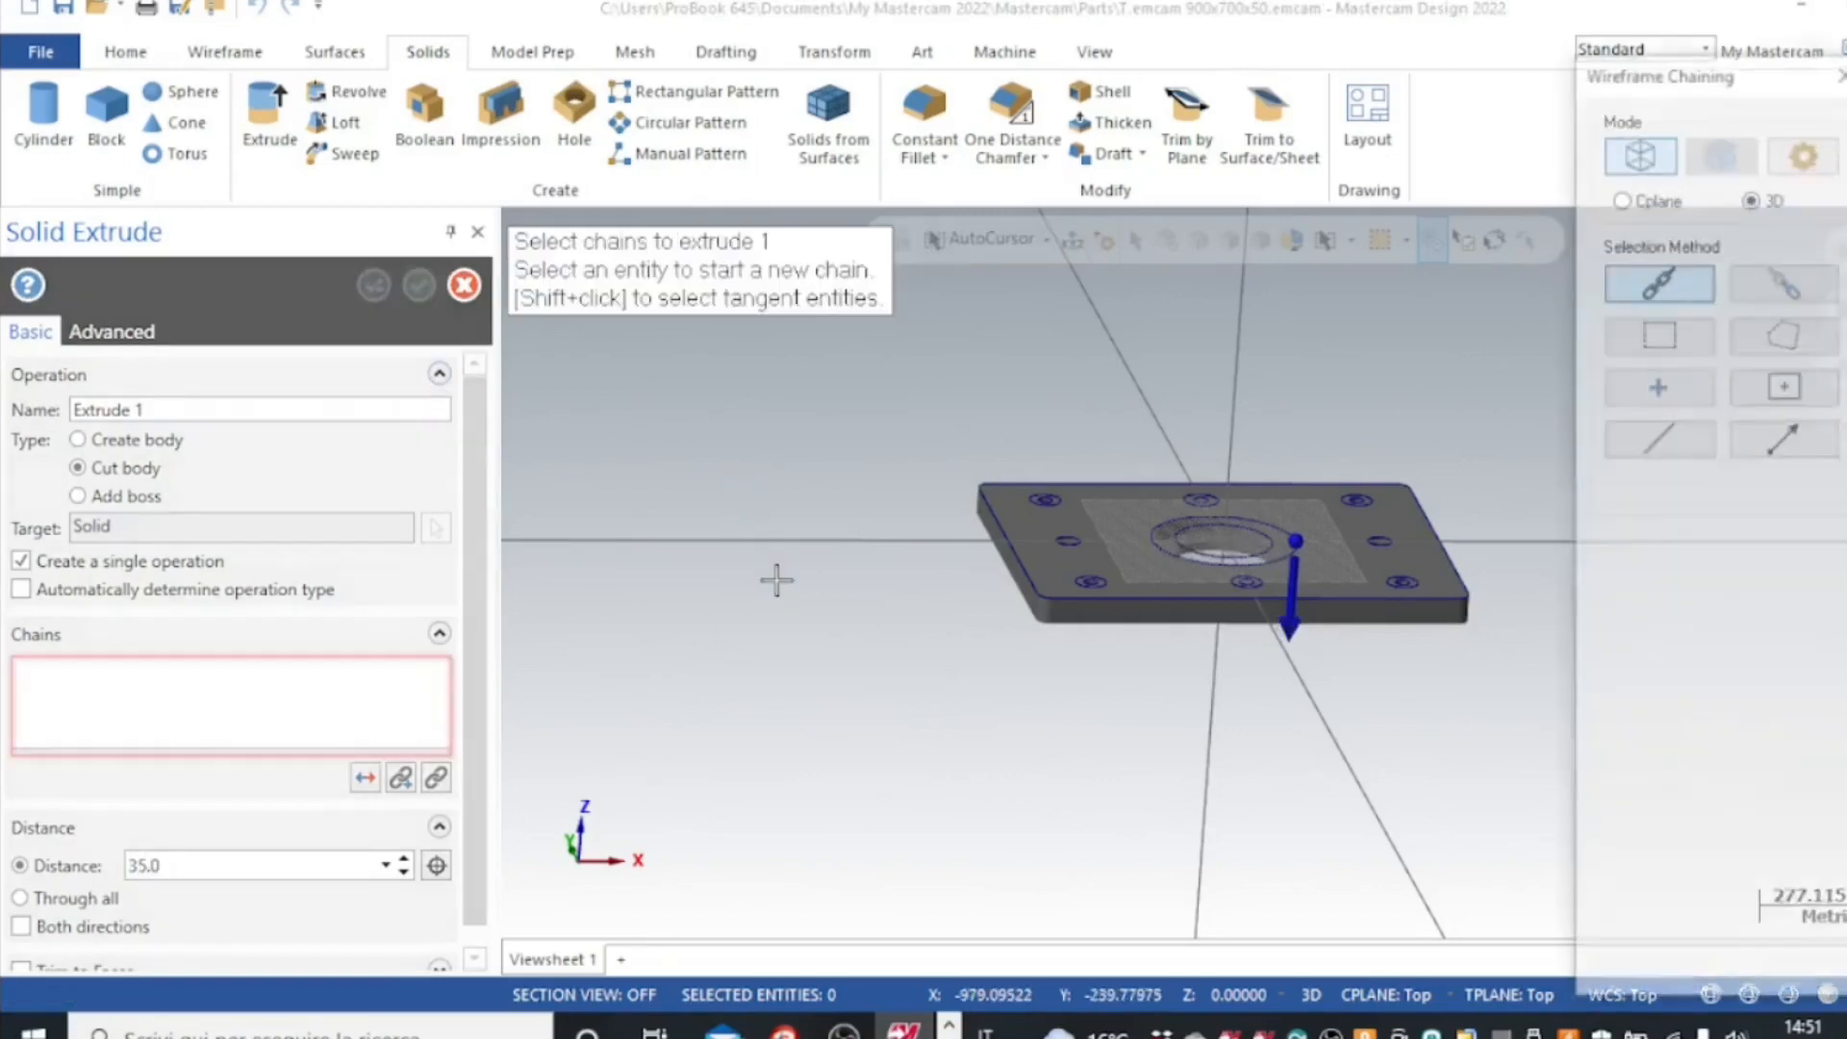
- Chain the outer circles of the six concentric hole pairs for the next body cut, with the direction reversed
scroll(791, 606, down, 1)
middle_drag(787, 627, 742, 647)
scroll(877, 648, up, 1)
scroll(877, 648, up, 2)
mouse_move(891, 618)
middle_down()
mouse_move(980, 681)
mouse_move(1043, 672)
mouse_move(586, 693)
middle_up()
scroll(791, 644, up, 2)
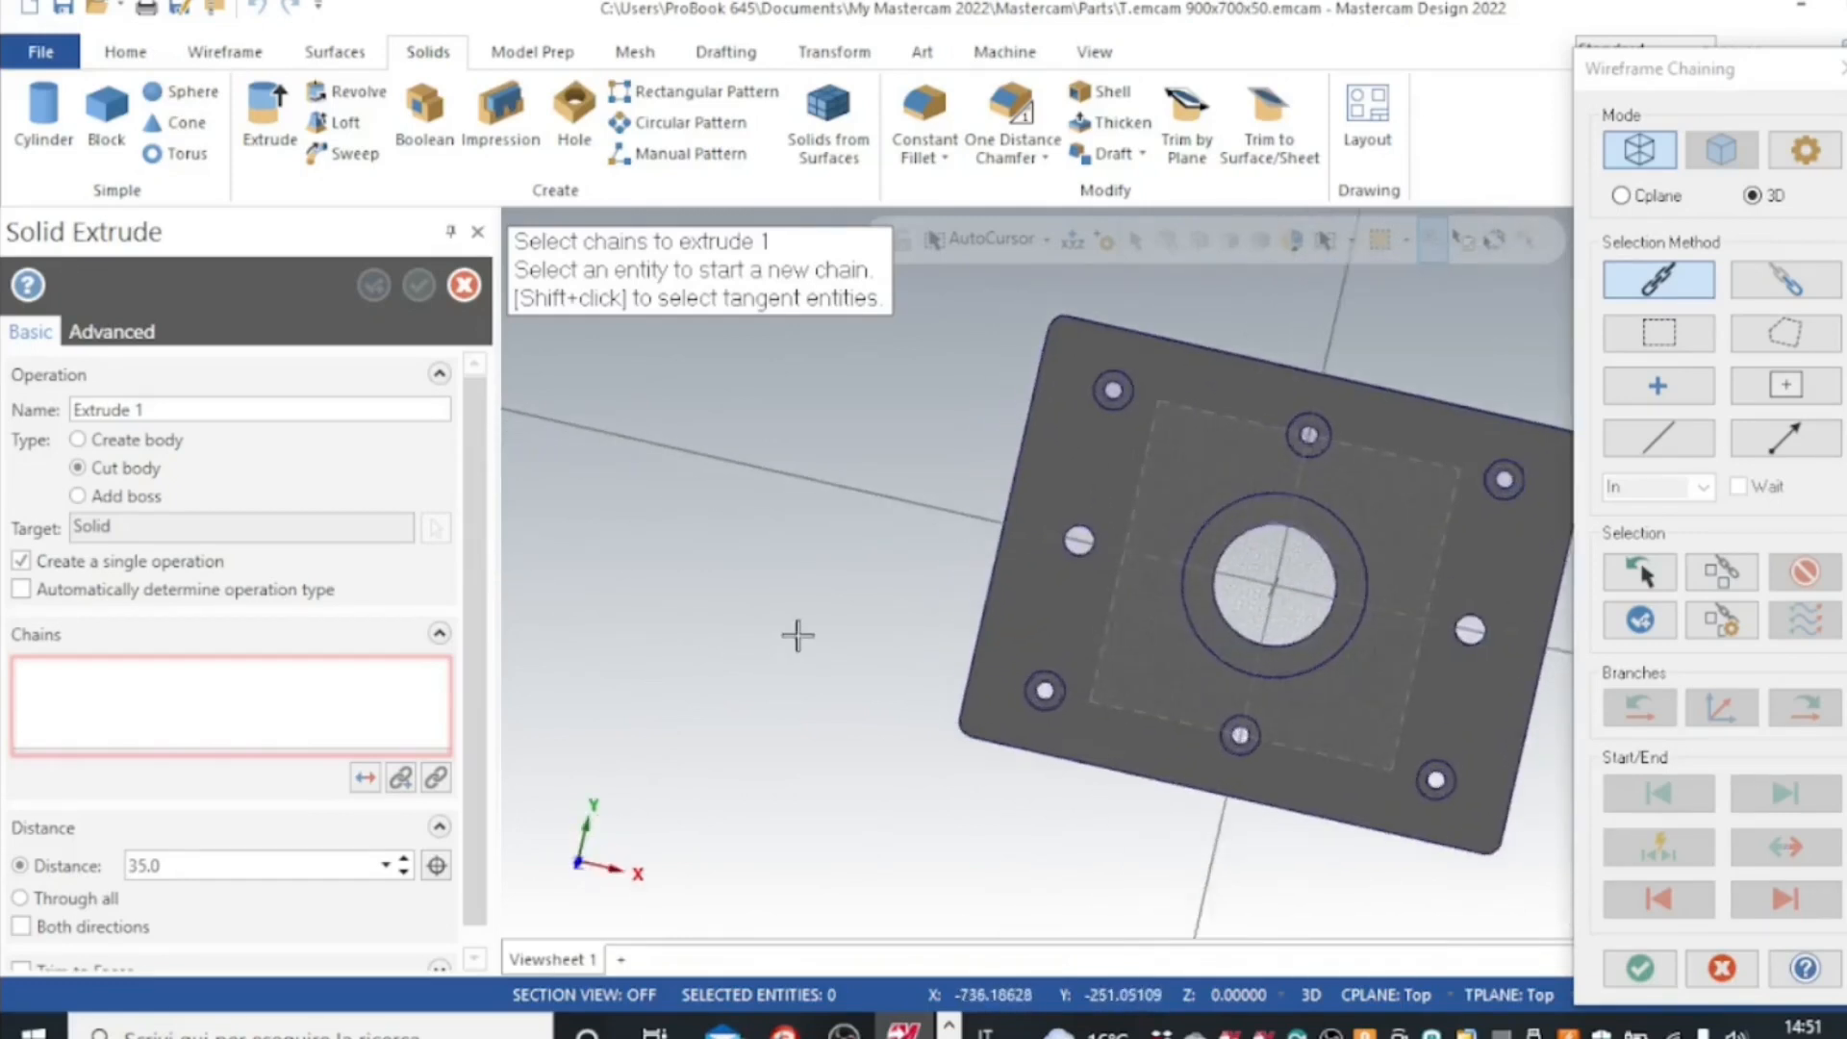
scroll(797, 635, up, 1)
click(1137, 368)
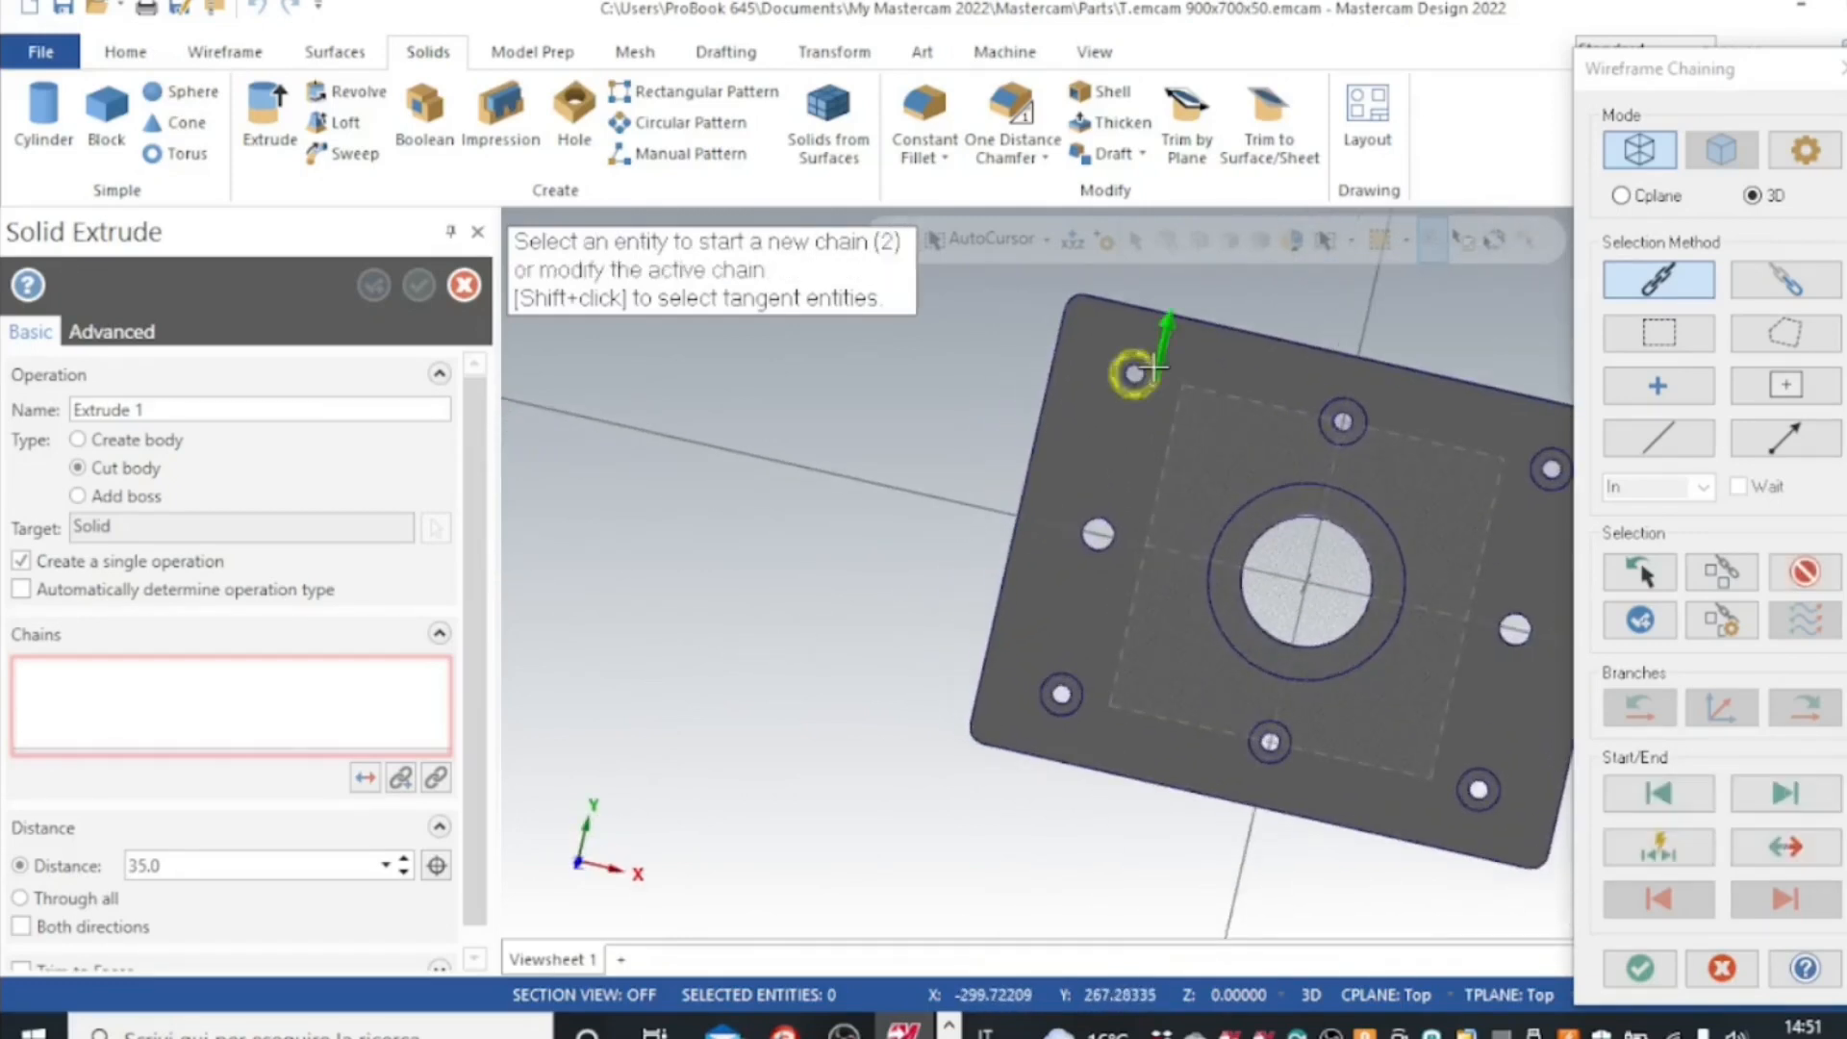
click(1073, 683)
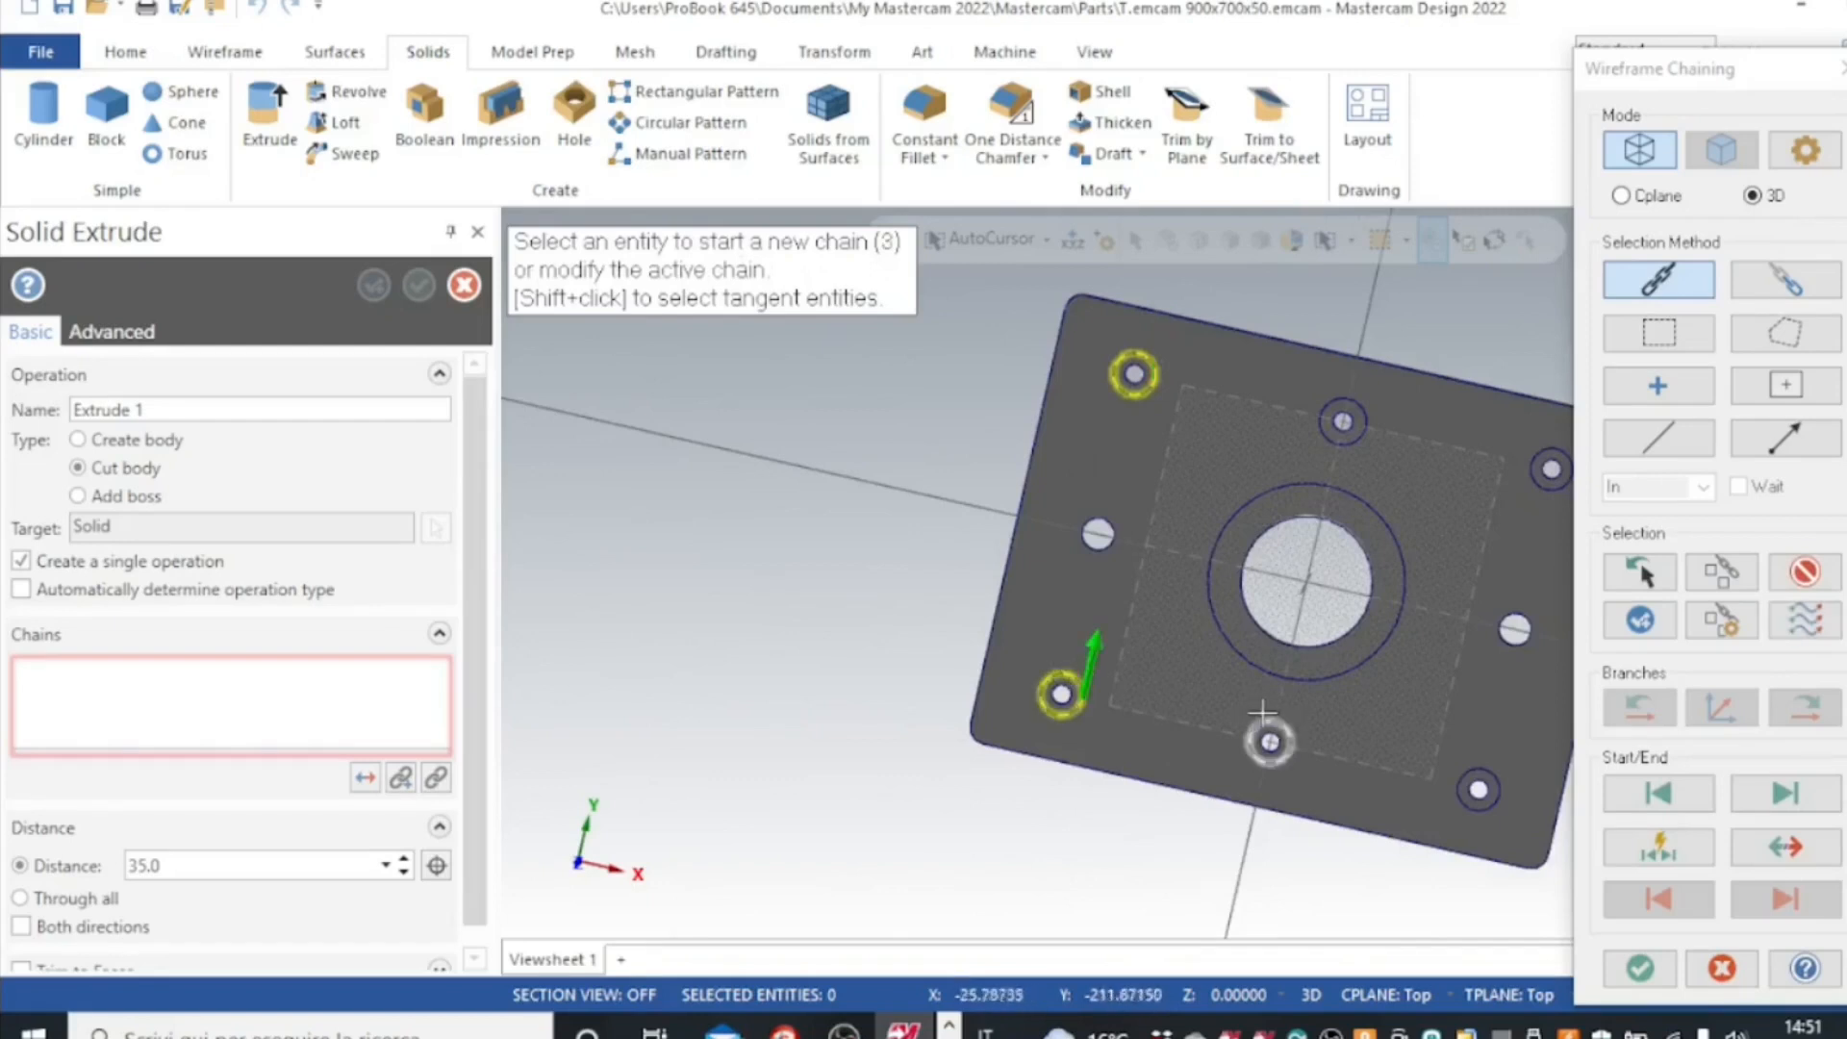
click(1267, 723)
click(1345, 400)
click(1551, 447)
click(1496, 748)
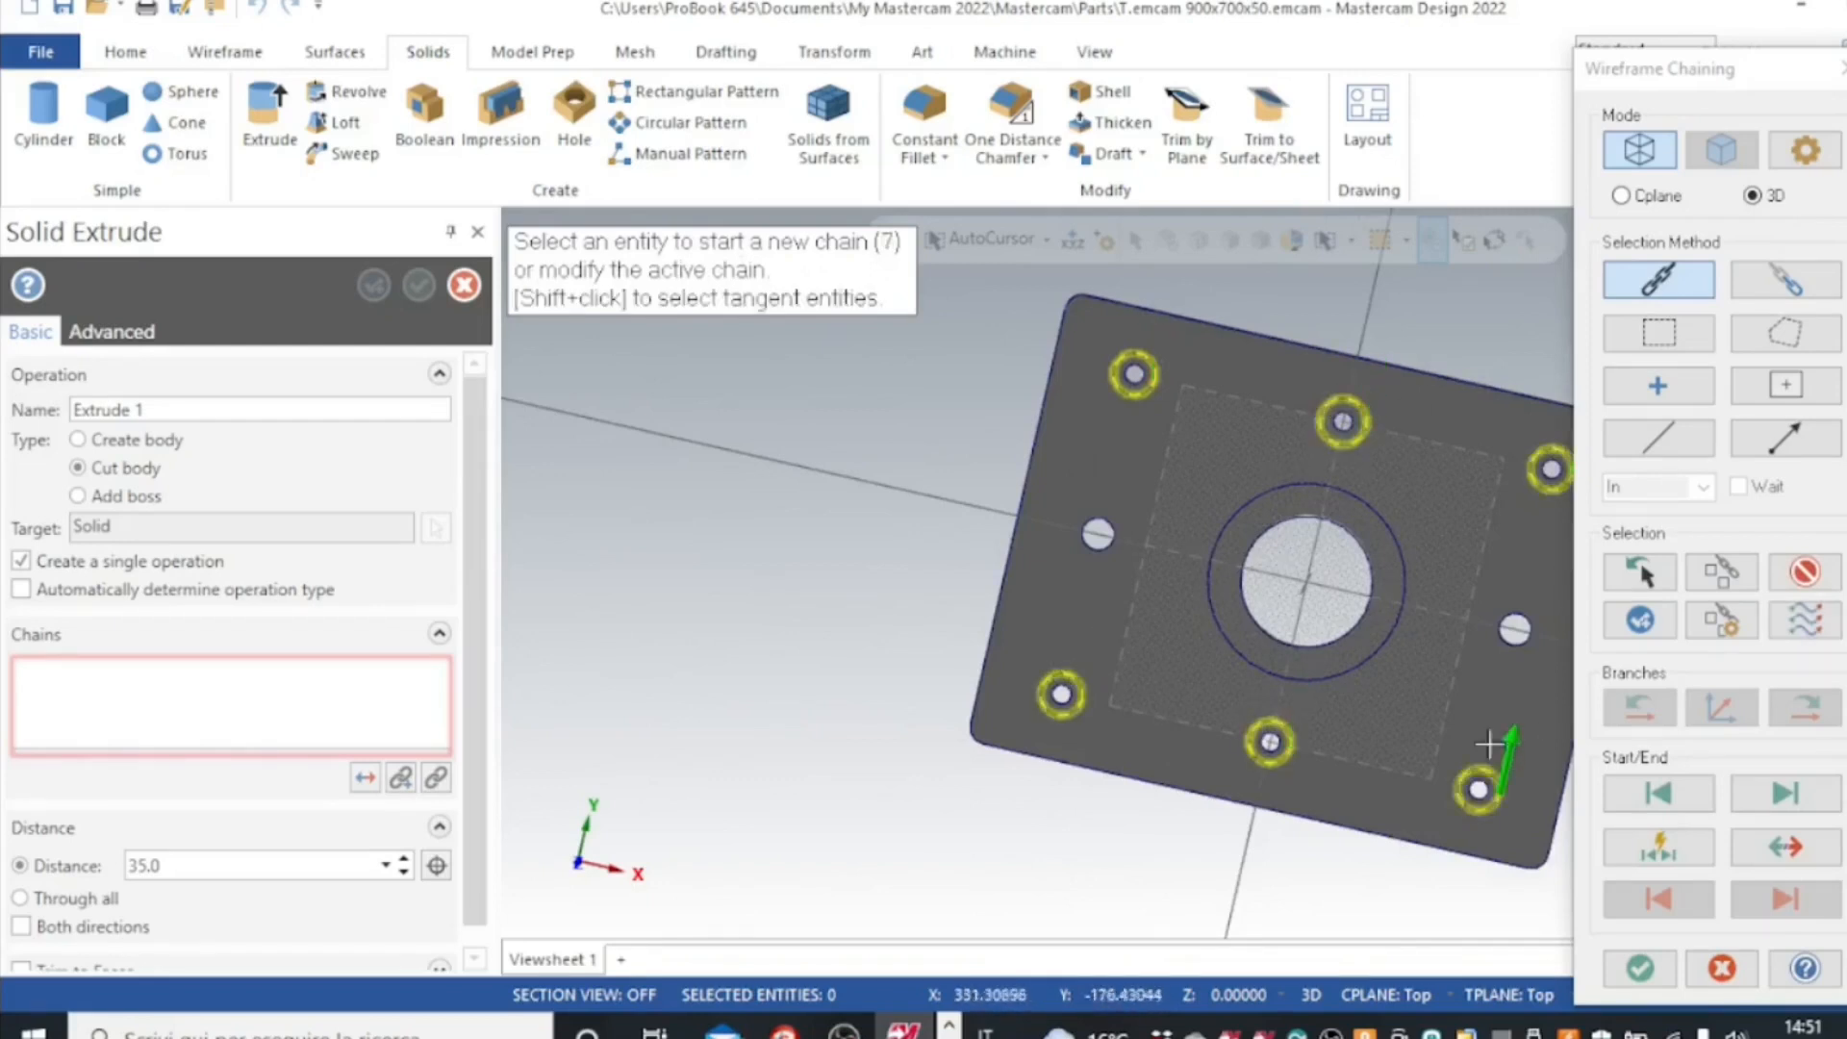
click(1784, 846)
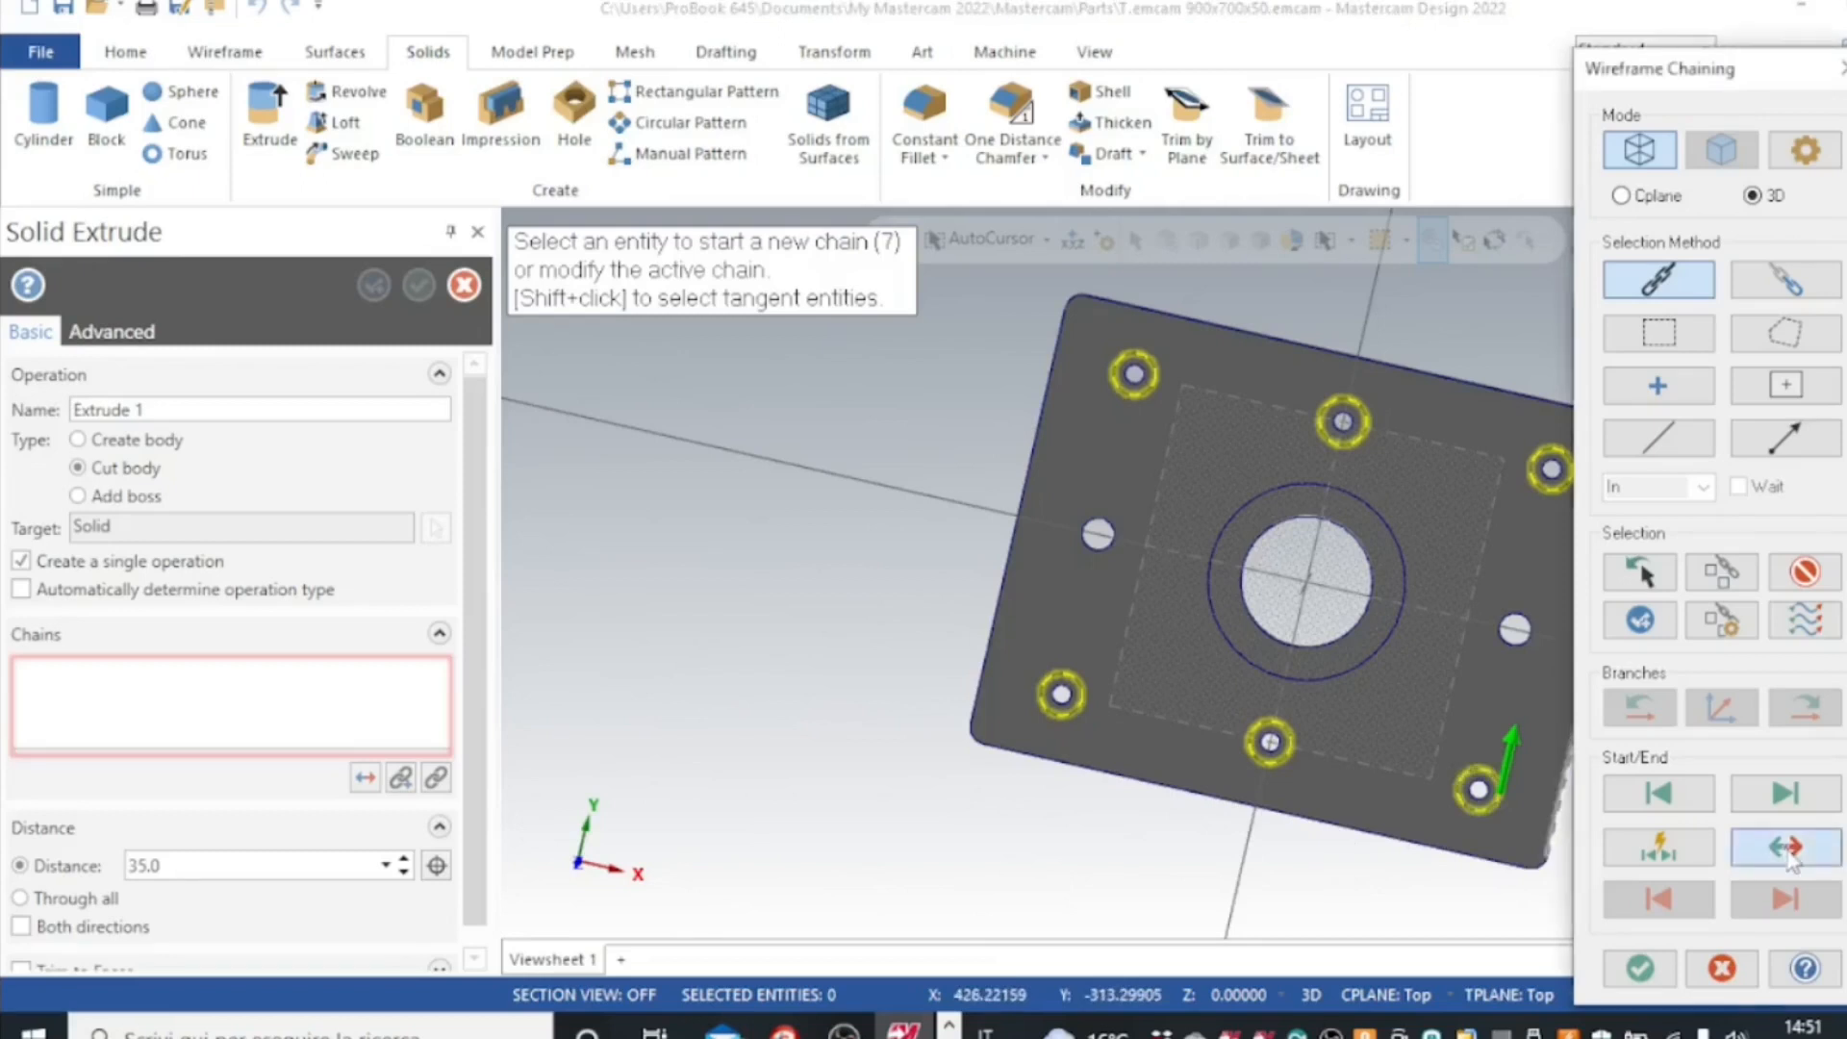
click(1639, 968)
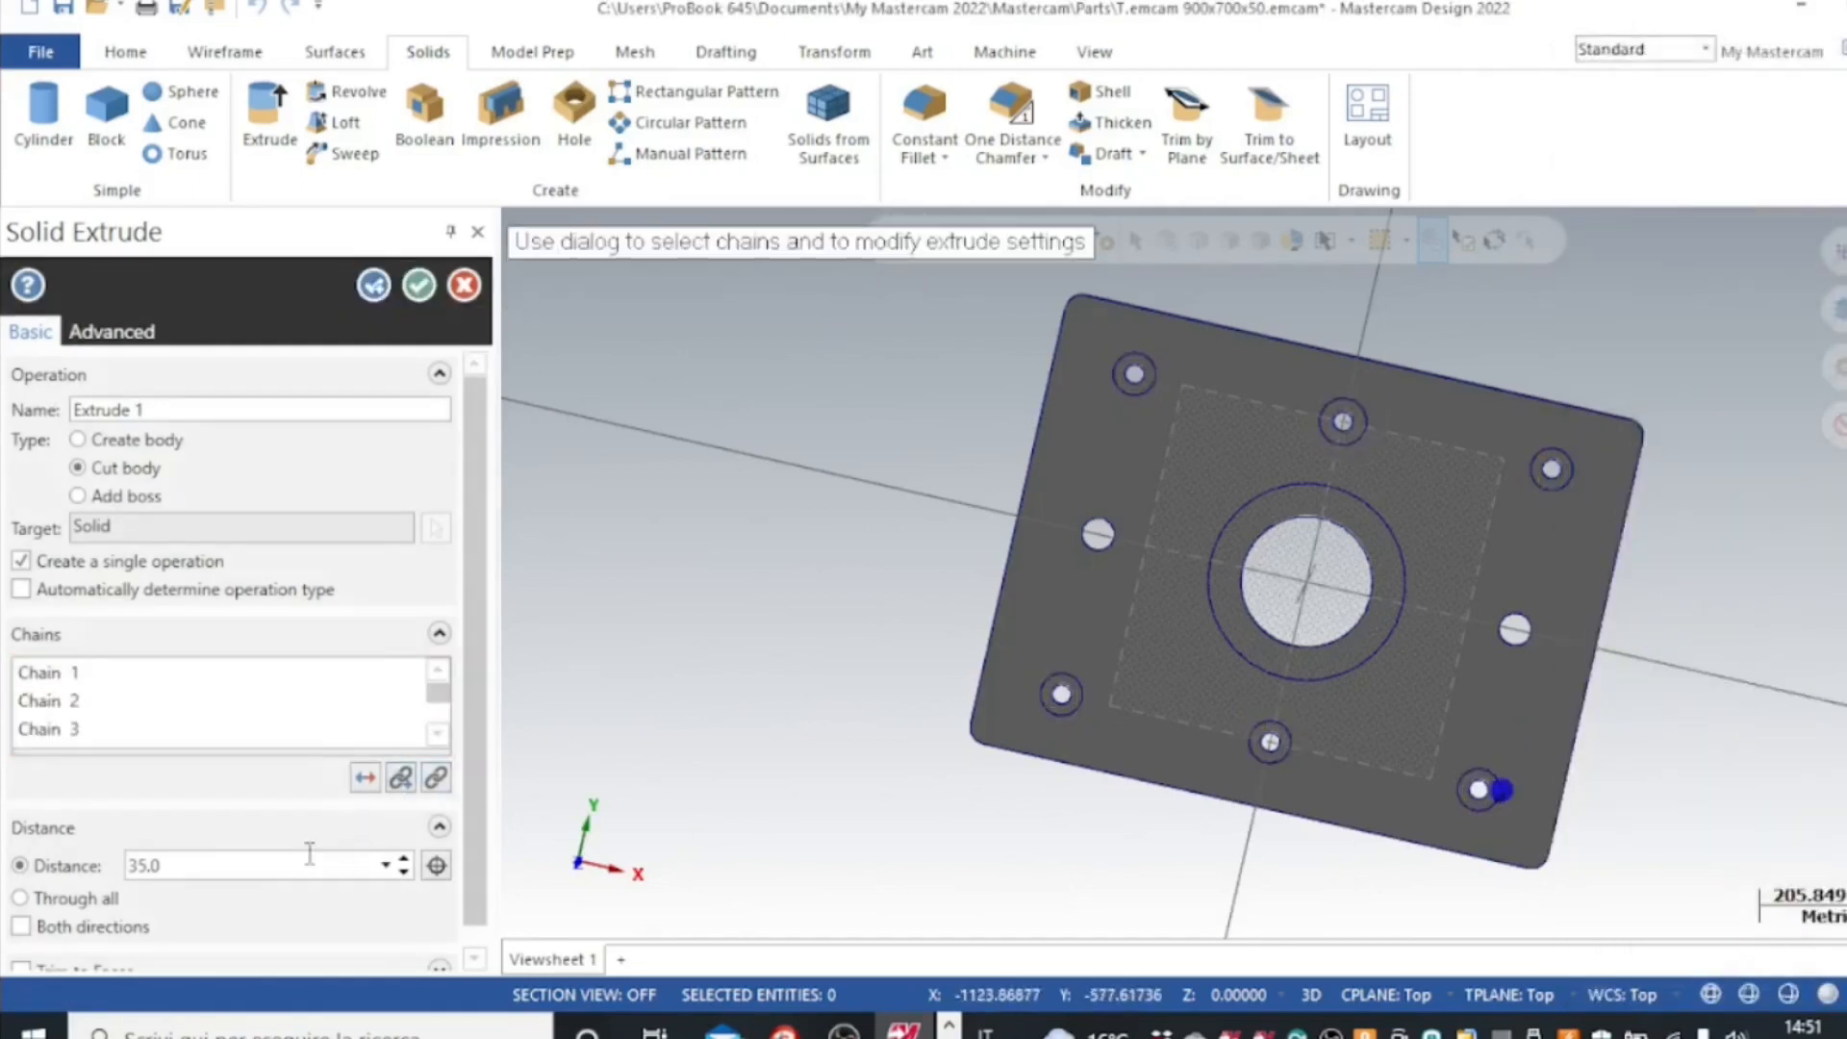
- Set the counterbore cut distance to 30 mm and finish the extrude
double_click(191, 870)
click(672, 654)
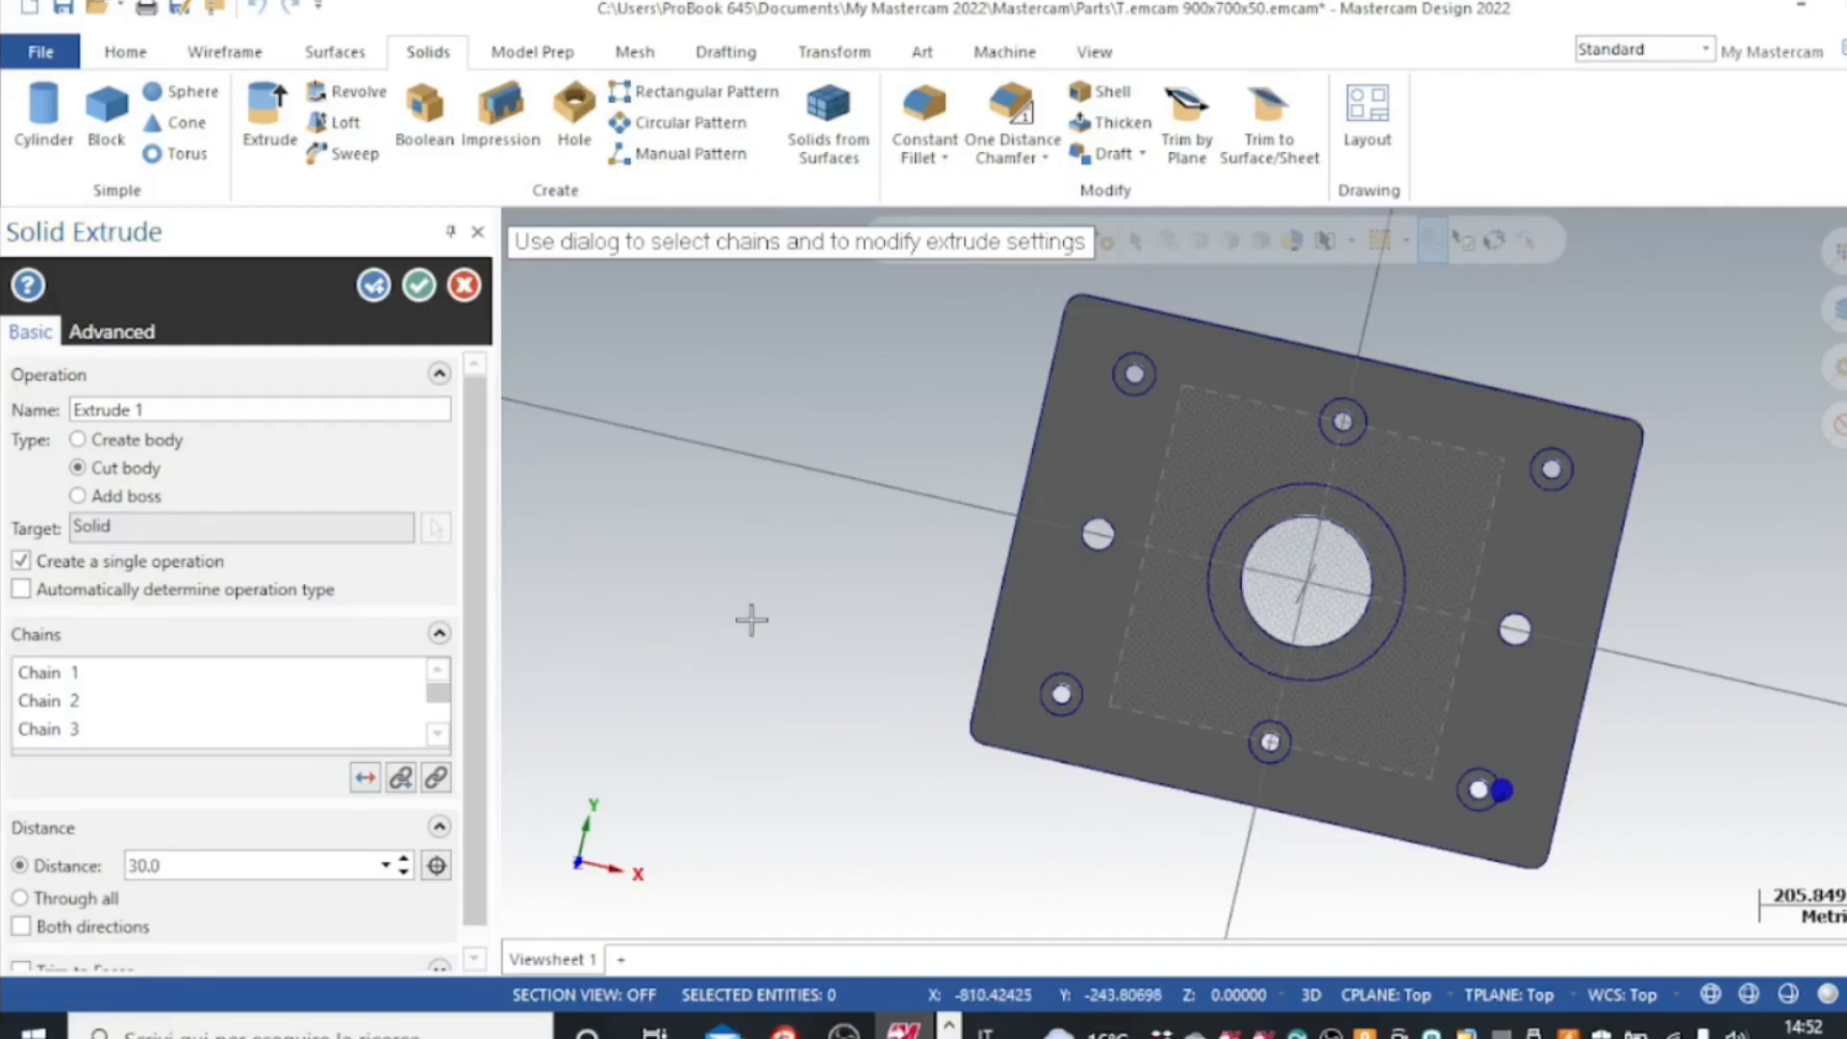
middle_drag(752, 619, 837, 544)
scroll(903, 590, up, 4)
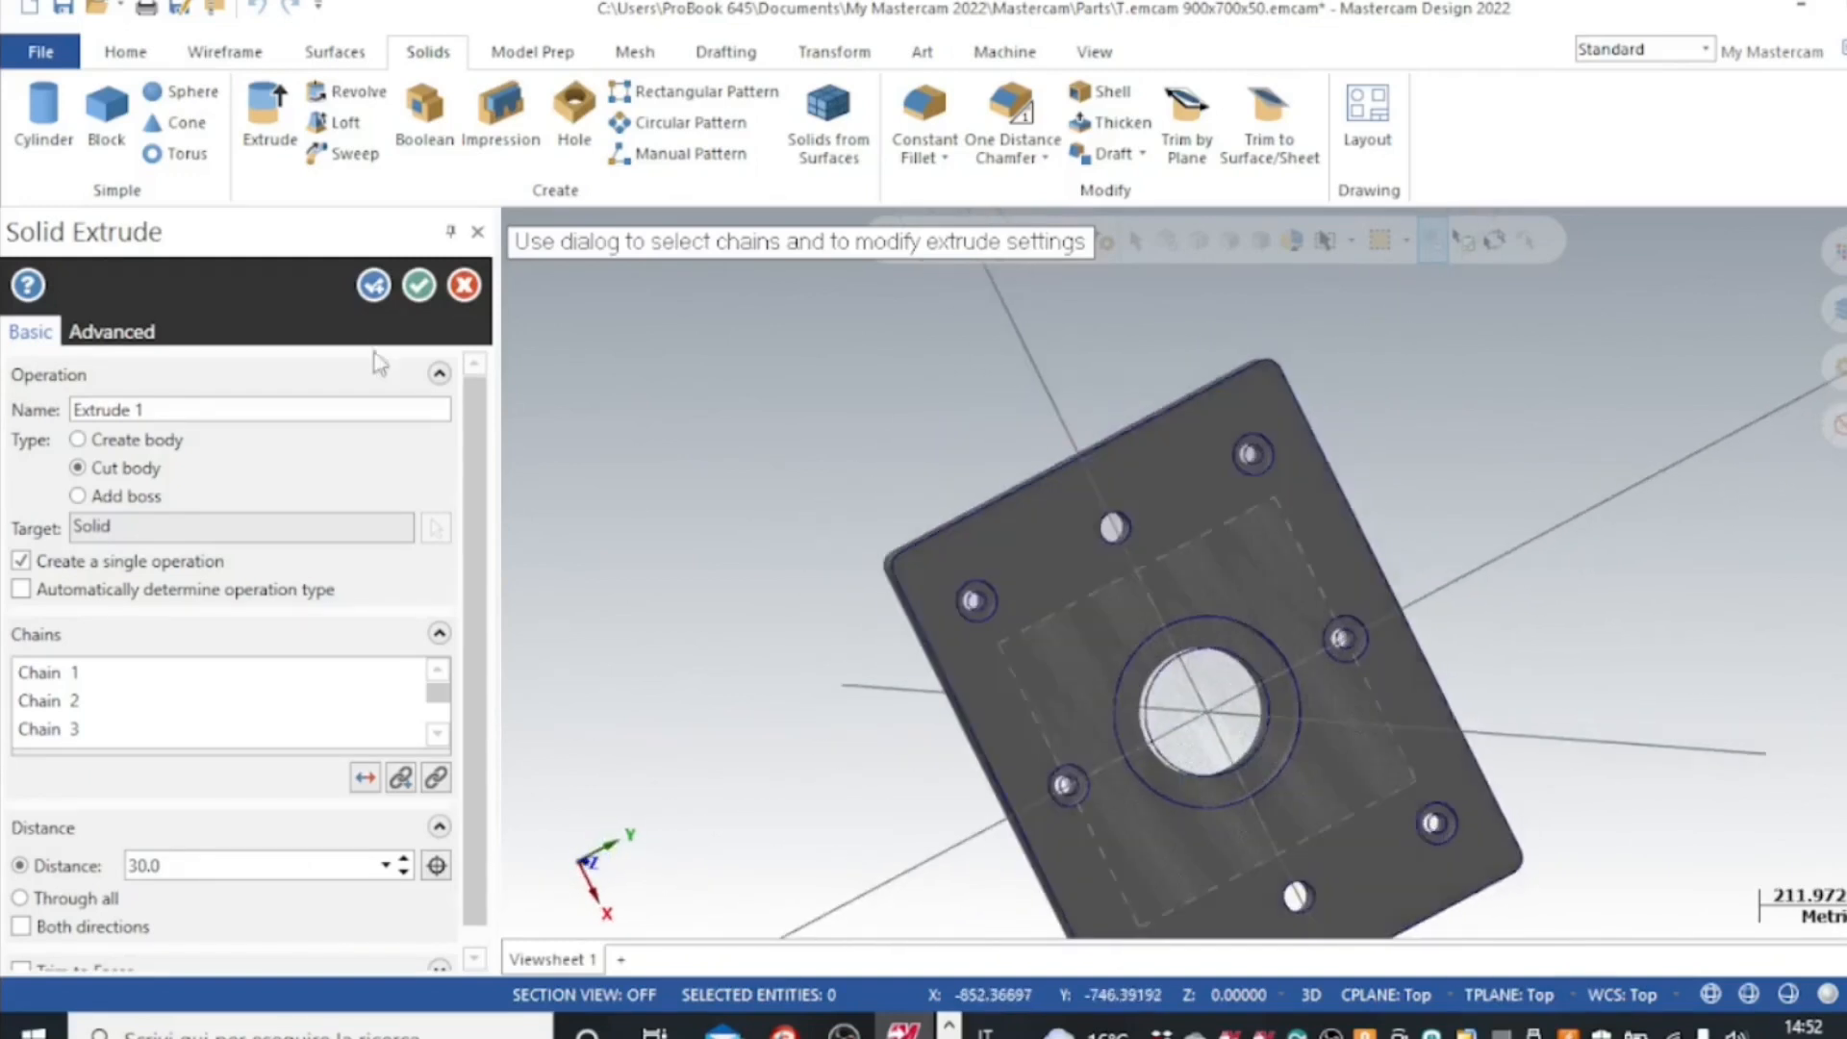
click(419, 285)
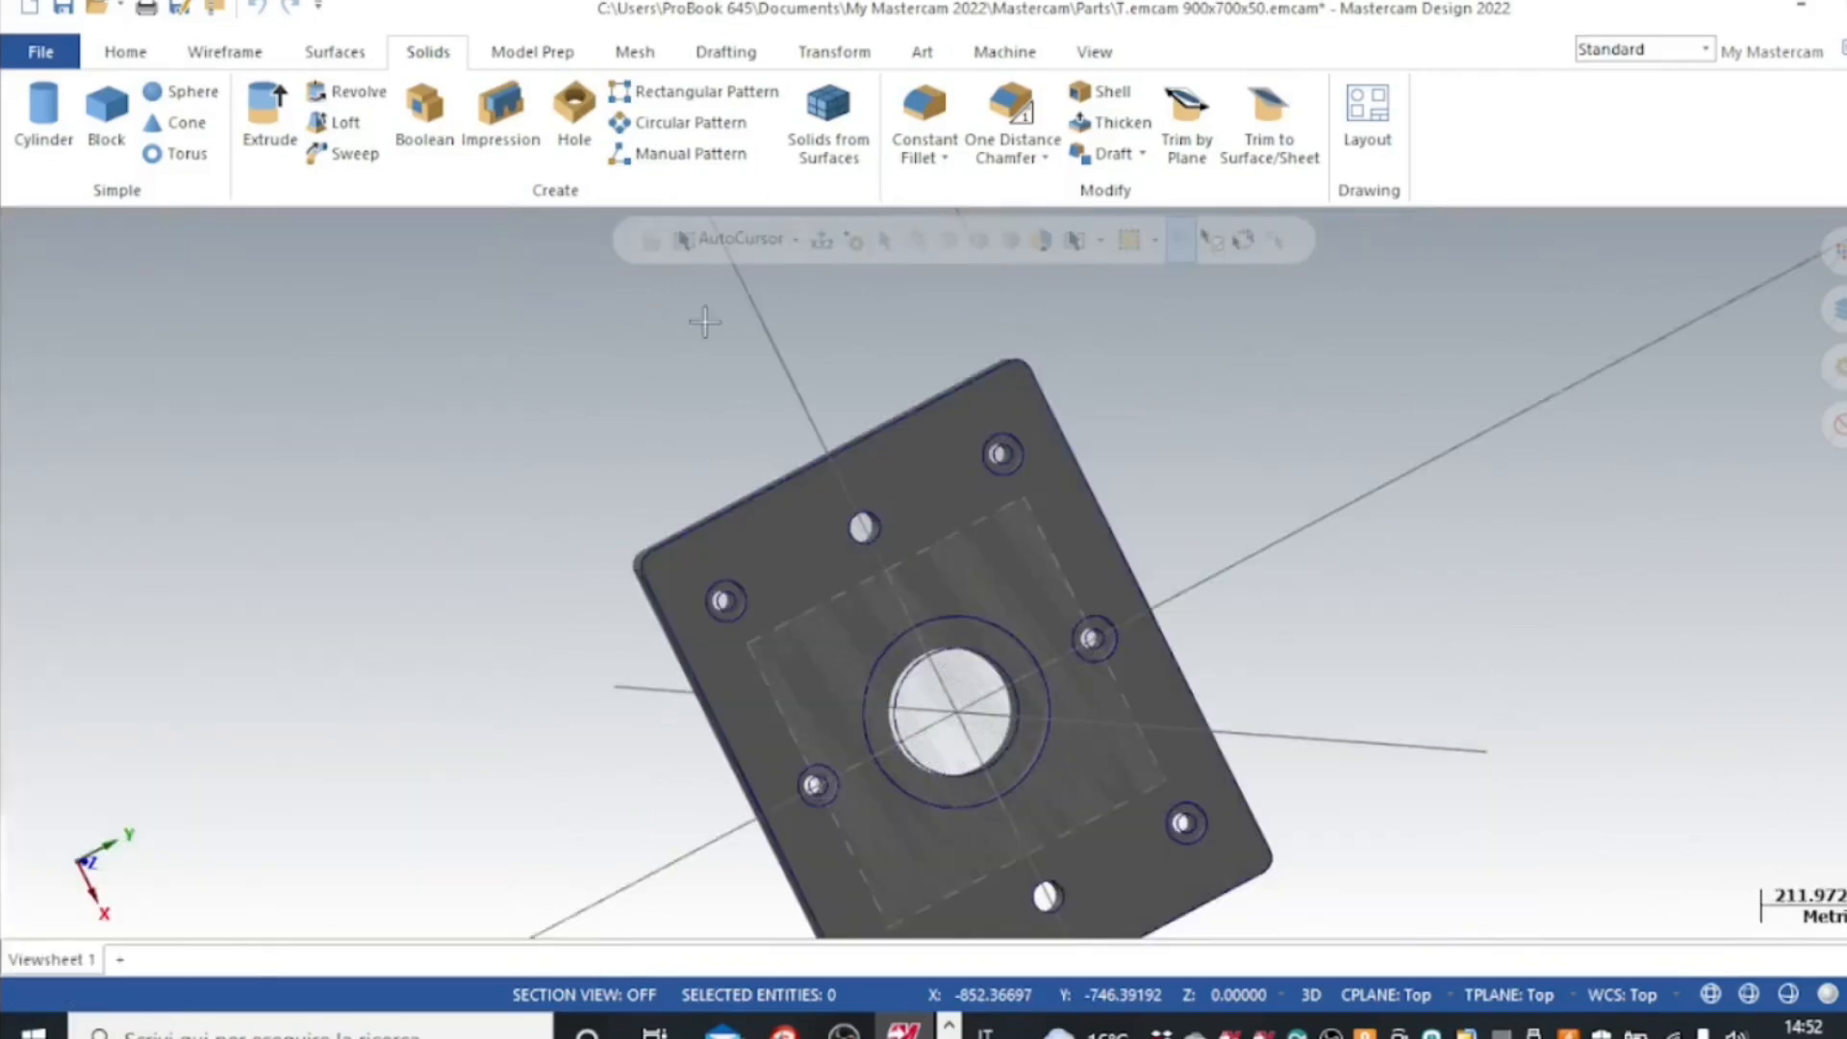
- Switch to the Top (WCS) view and examine the plate's holes up close
right_click(551, 463)
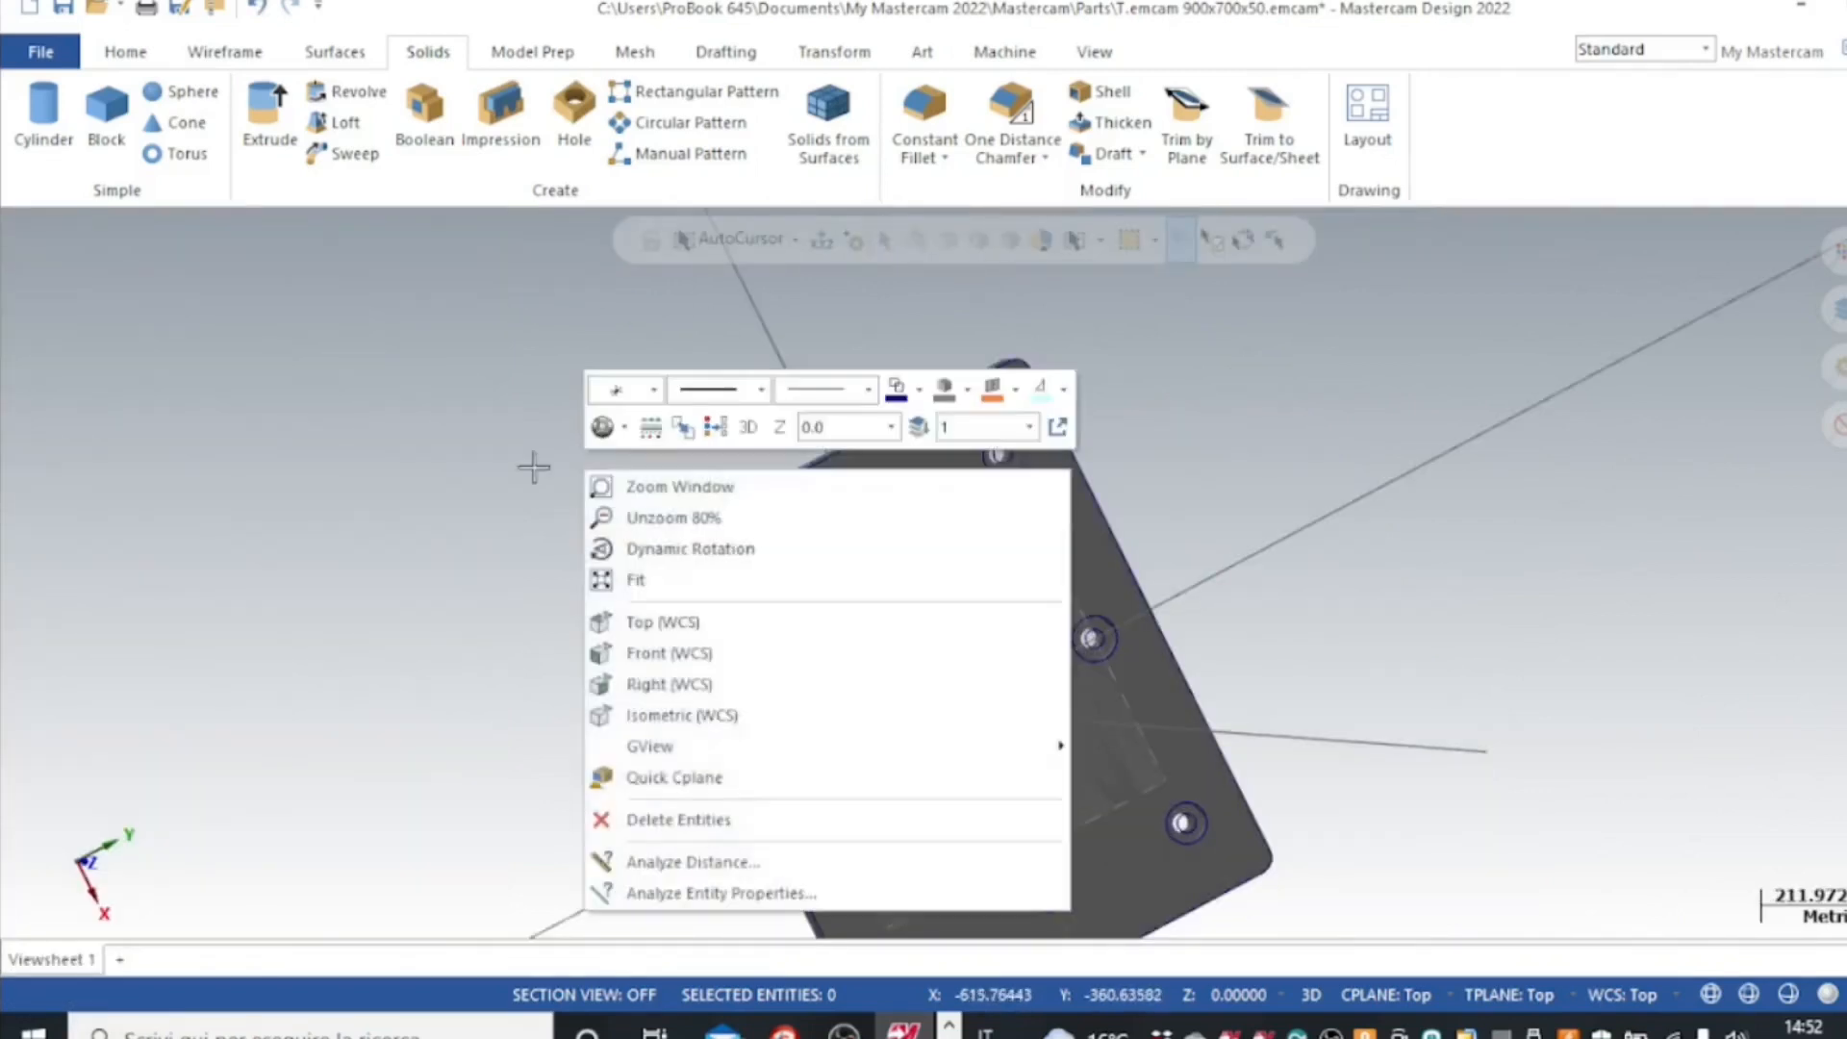
click(615, 622)
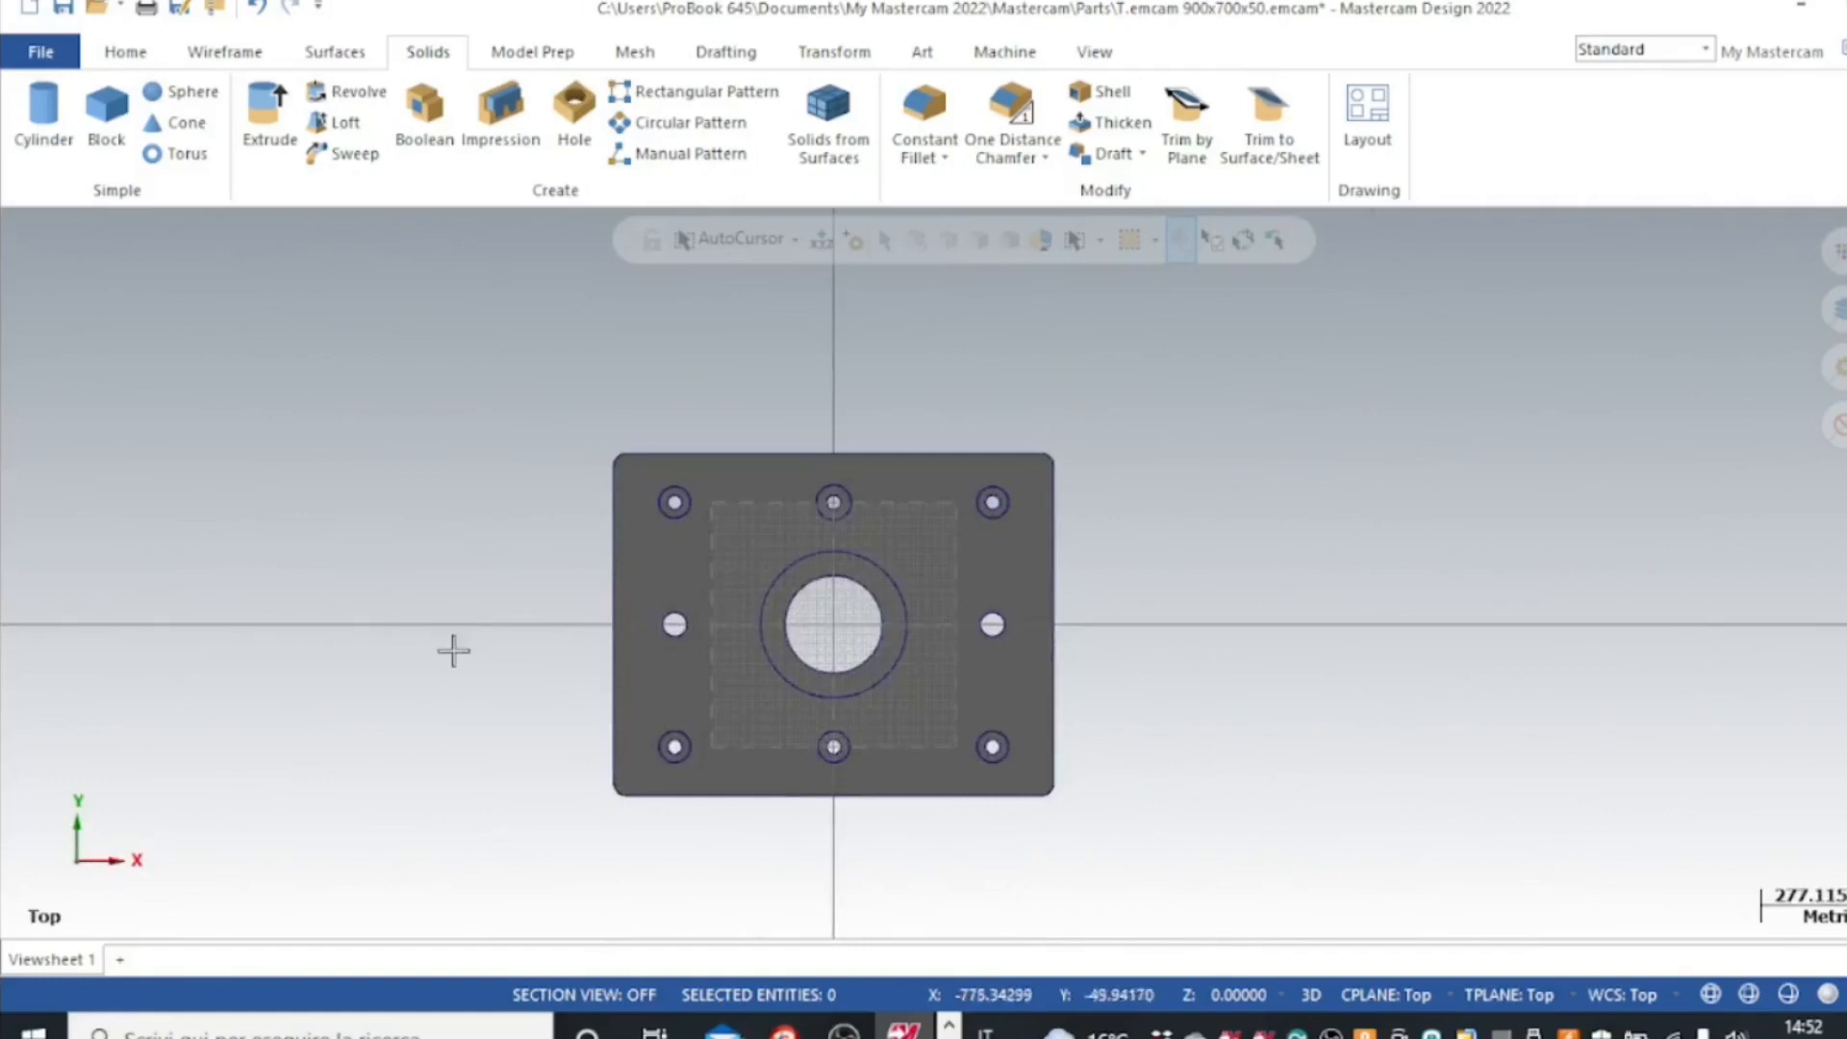
scroll(462, 649, up, 4)
mouse_move(466, 648)
middle_down()
mouse_move(482, 565)
mouse_move(450, 638)
middle_up()
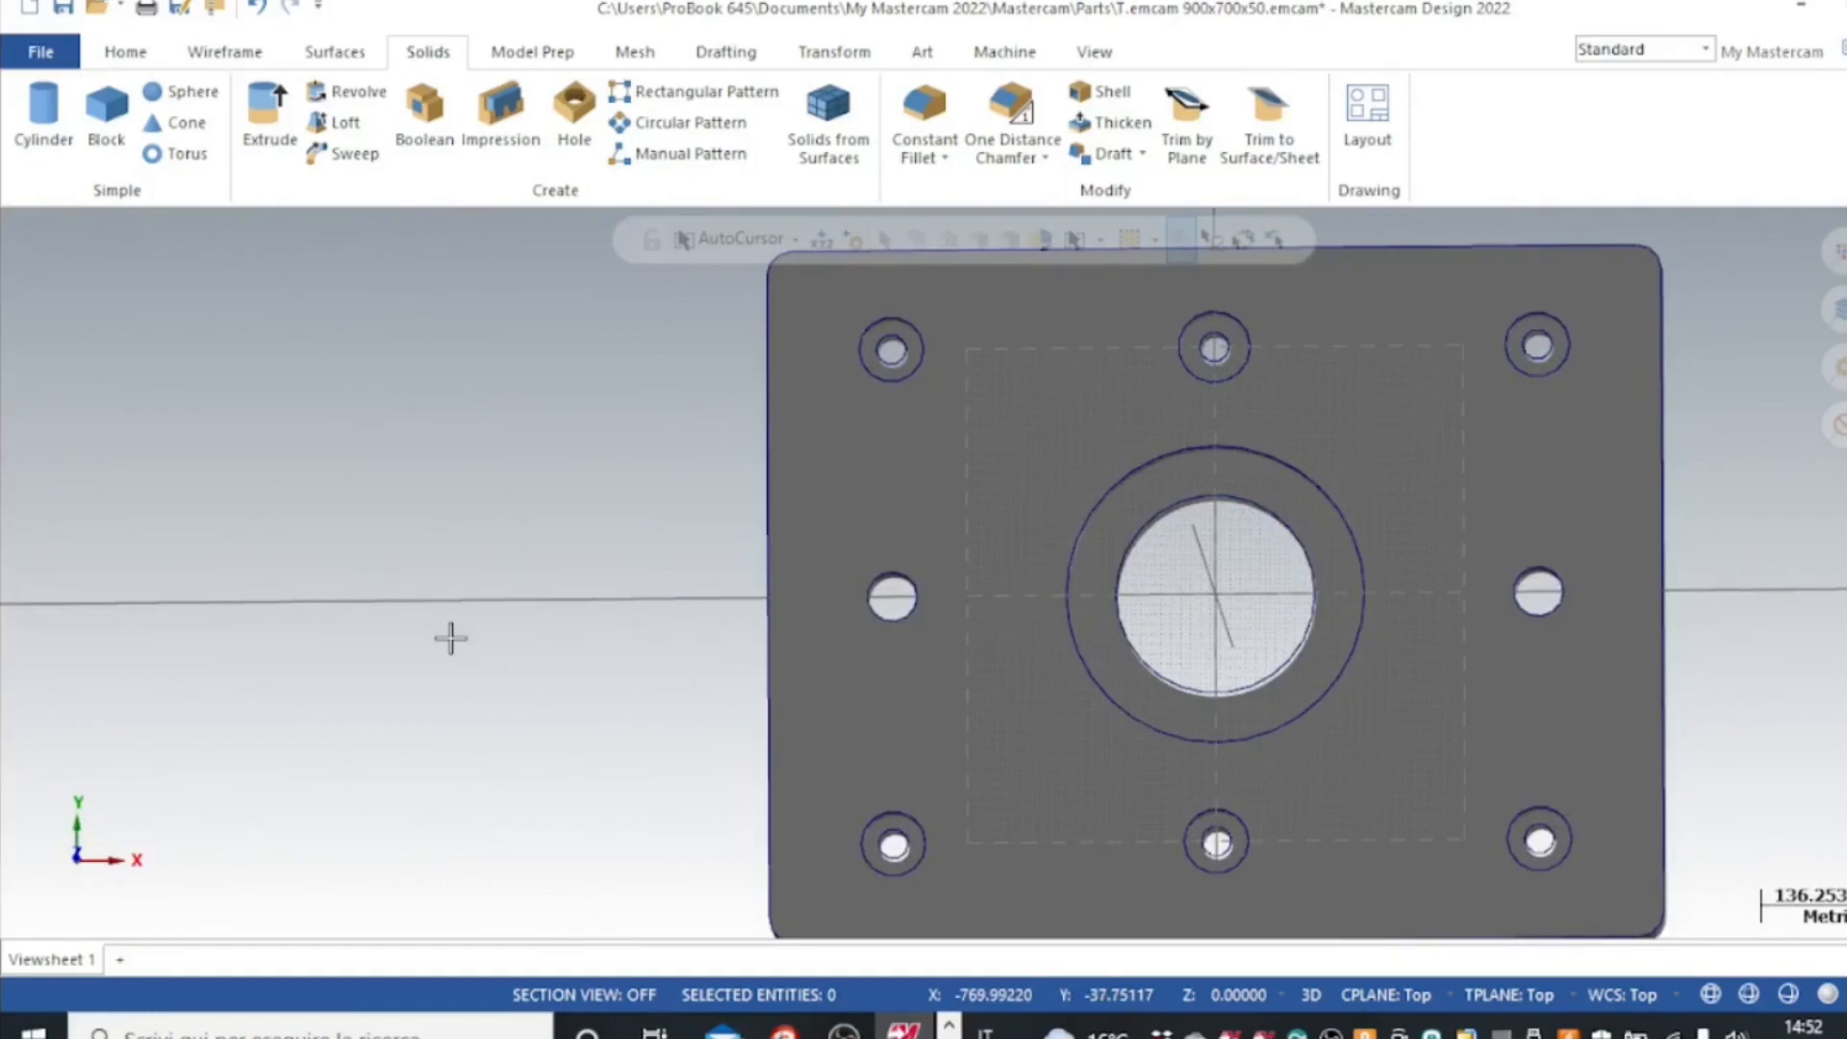